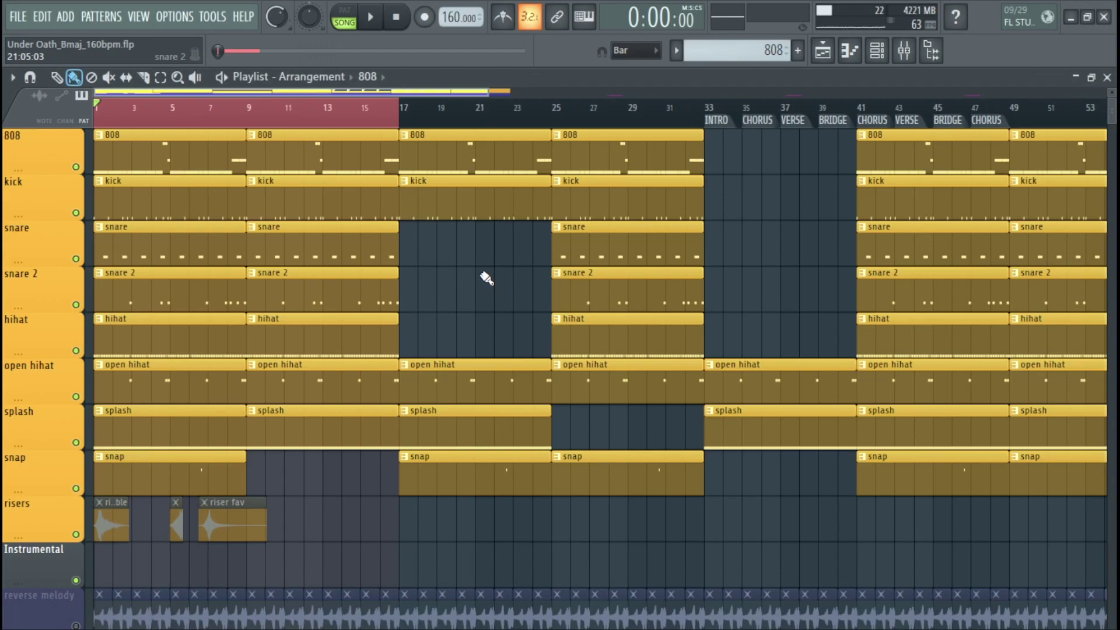
Play the opening bars of the arrangement and look at the 808 channel's sampler settings.
key("space")
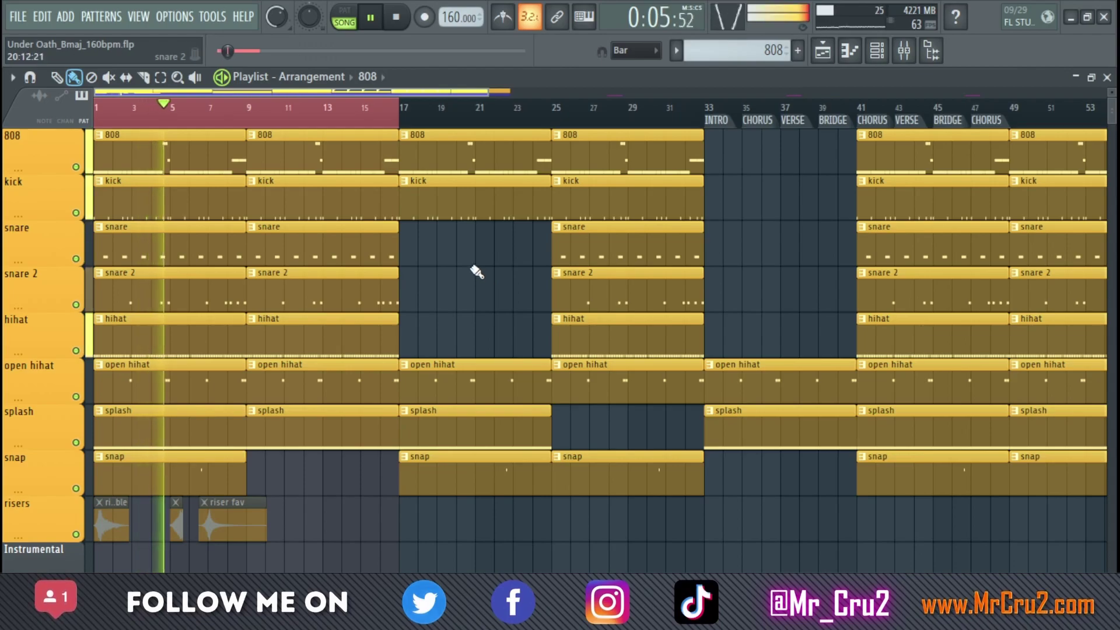
key("space")
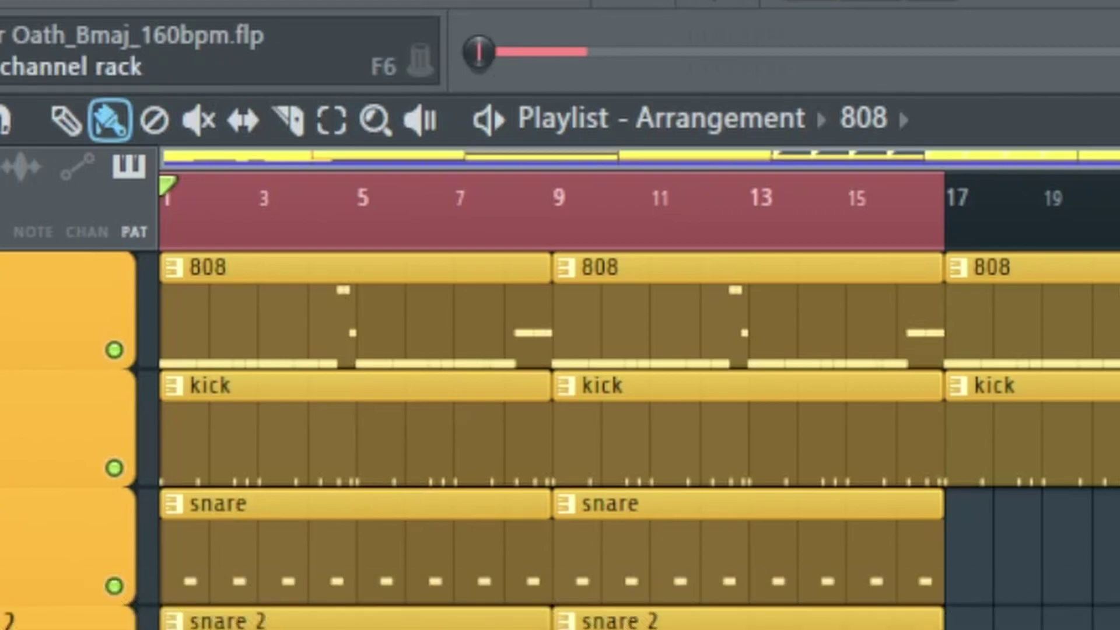
key("F6")
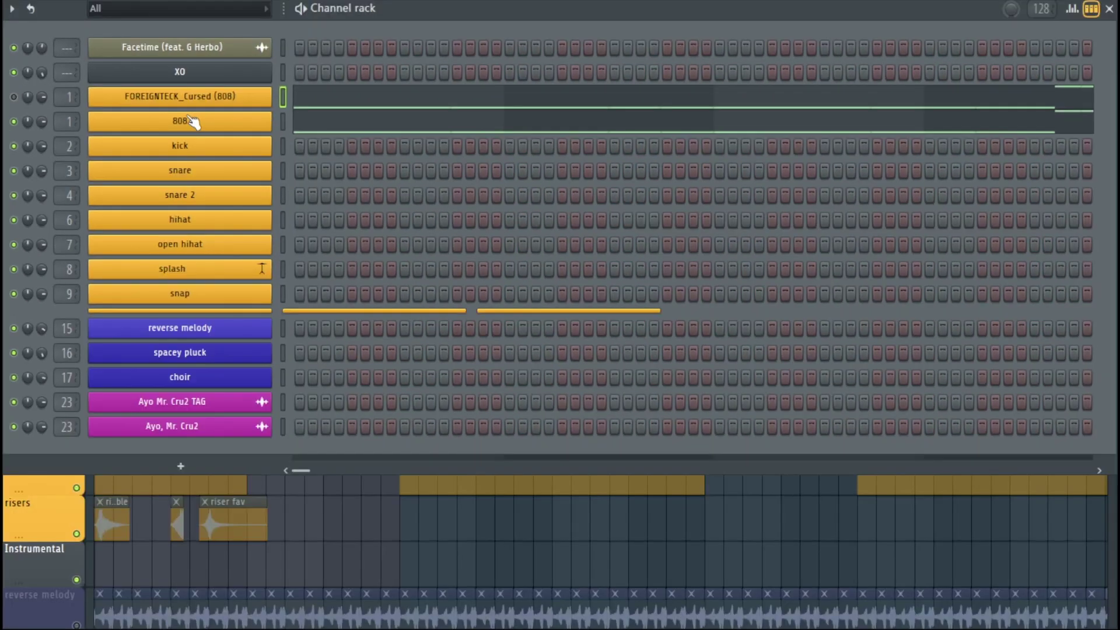
left_click(192, 122)
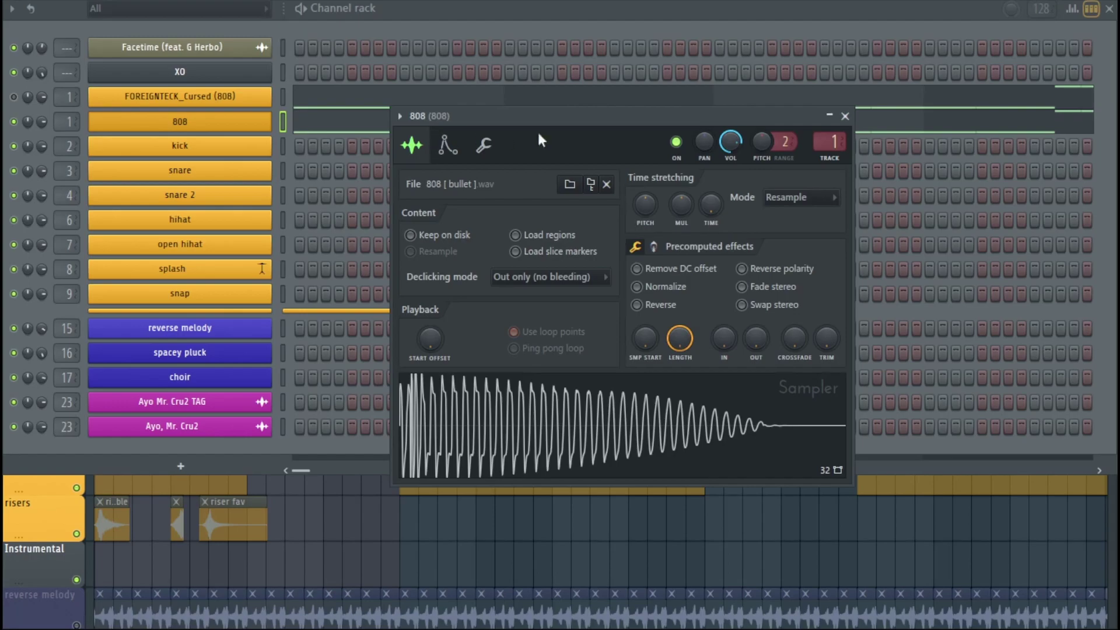
left_click(845, 115)
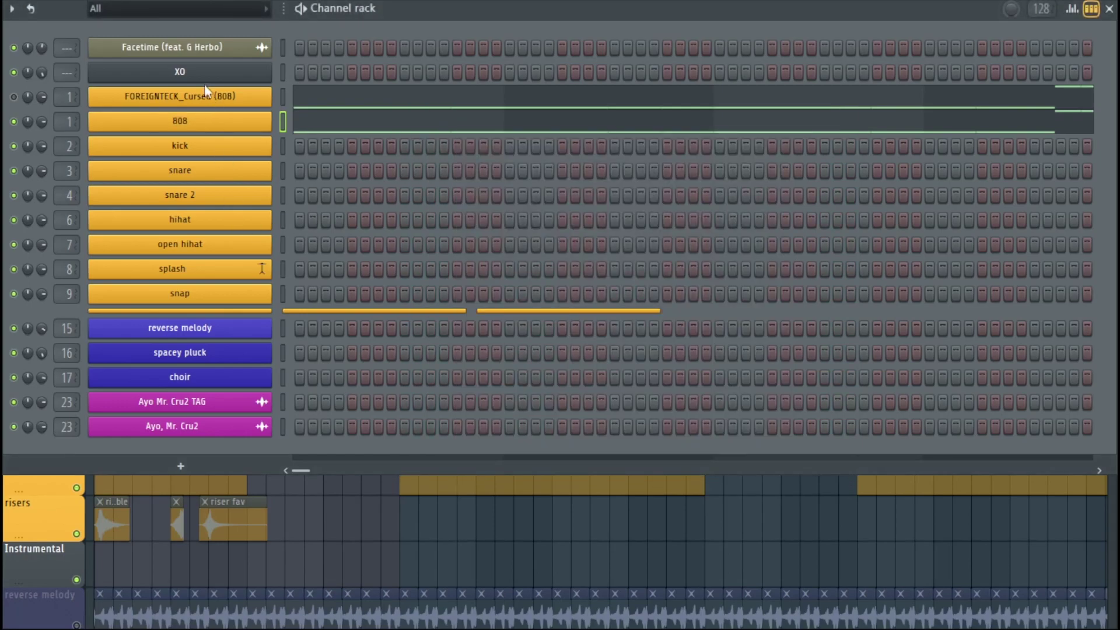
Mute the 808 channel, enable the FOREIGNTECK_Cursed (808) channel instead and open its sampler settings.
left_click(13, 121)
left_click(14, 97)
left_click(208, 110)
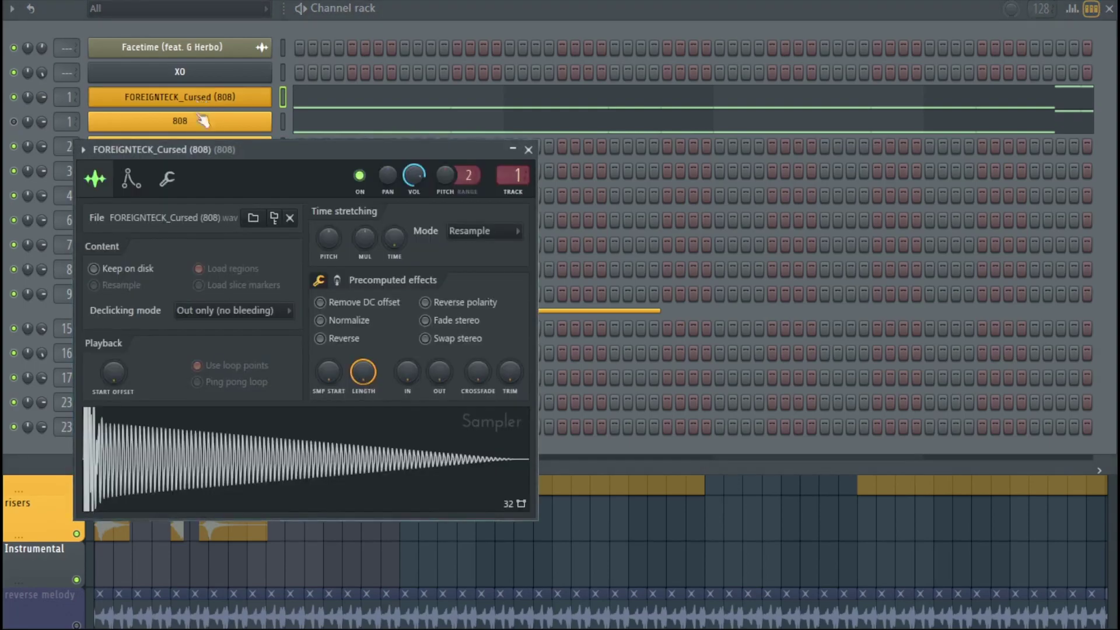
left_click_drag(220, 150, 378, 78)
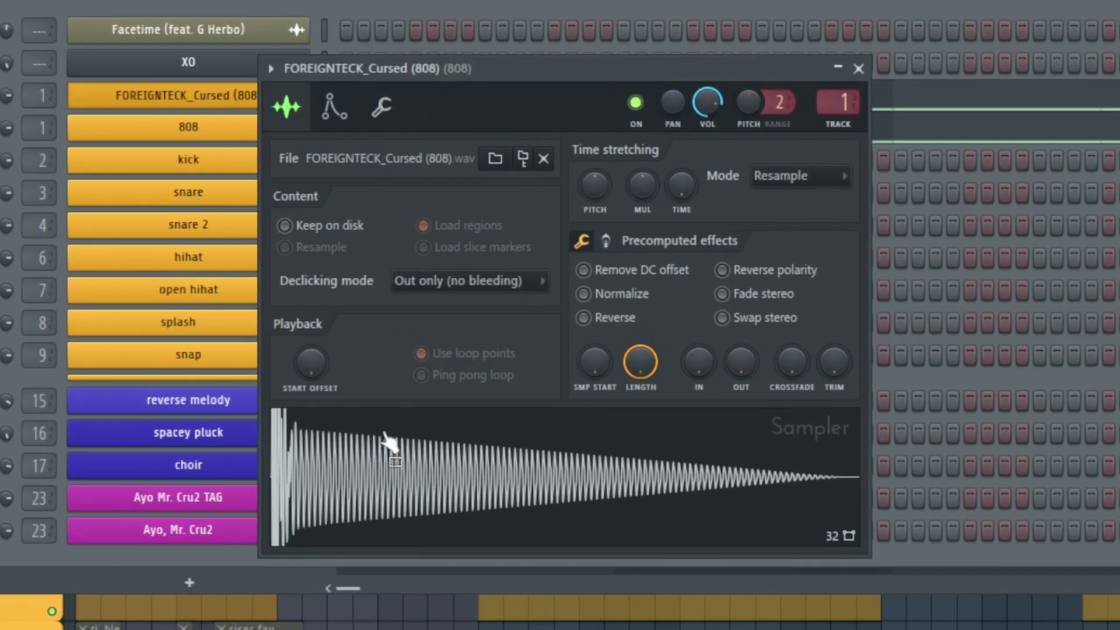
Reduce the attack of the FOREIGNTECK_Cursed (808) volume envelope to its minimum.
left_click(334, 108)
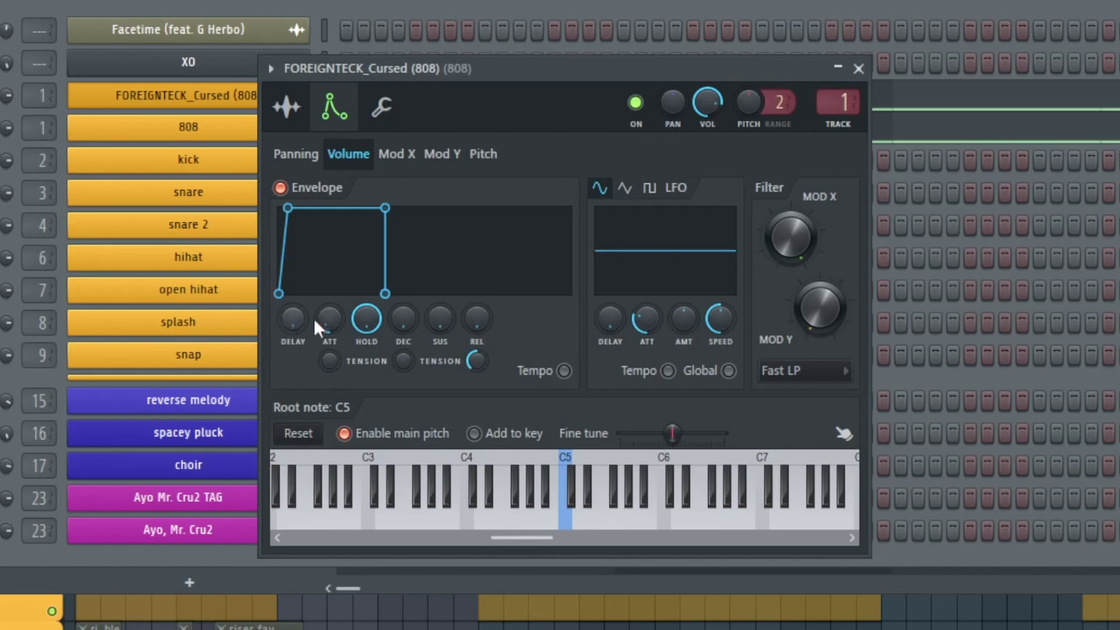
left_click_drag(314, 322, 315, 350)
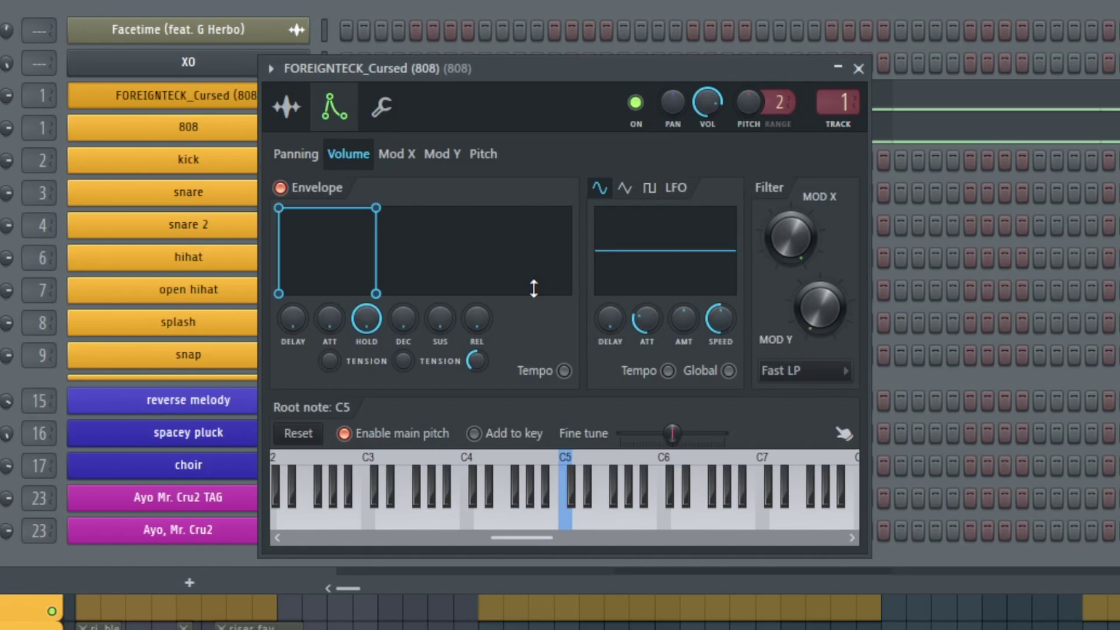
left_click_drag(540, 78, 591, 80)
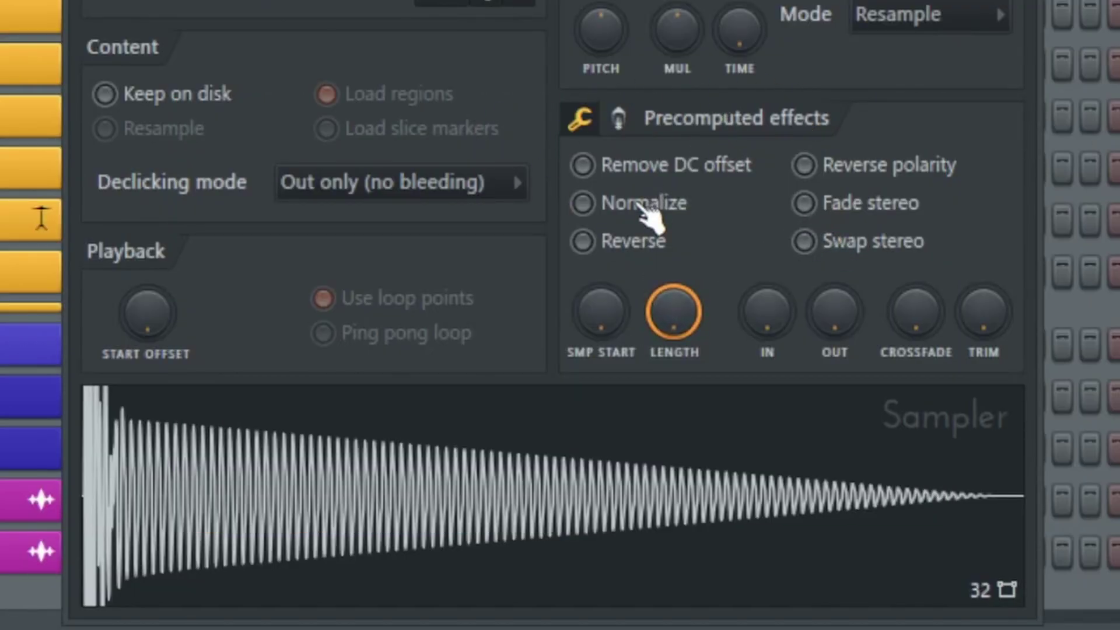
Compare the FOREIGNTECK_Cursed (808) waveform with Normalize switched on and off, leaving it off.
left_click(648, 212)
left_click(647, 213)
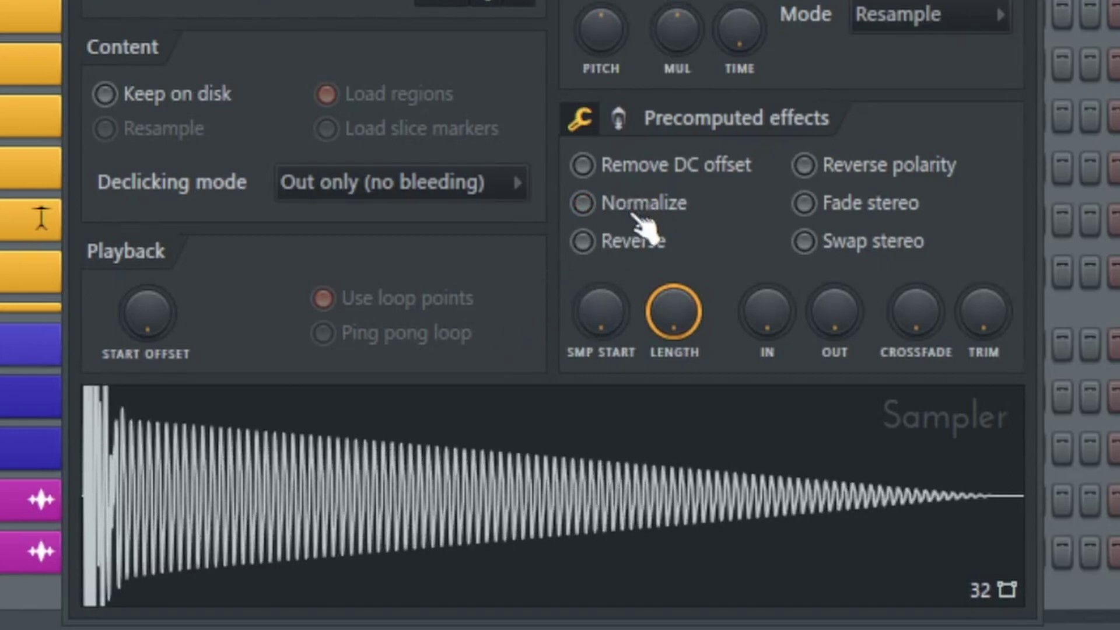
left_click(639, 212)
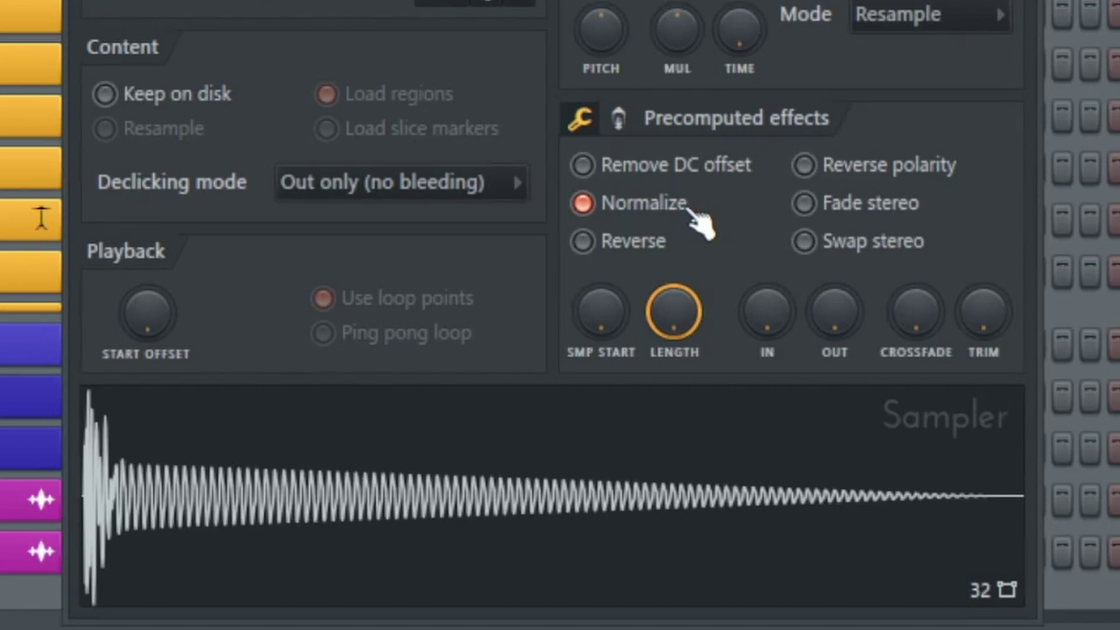
left_click(688, 210)
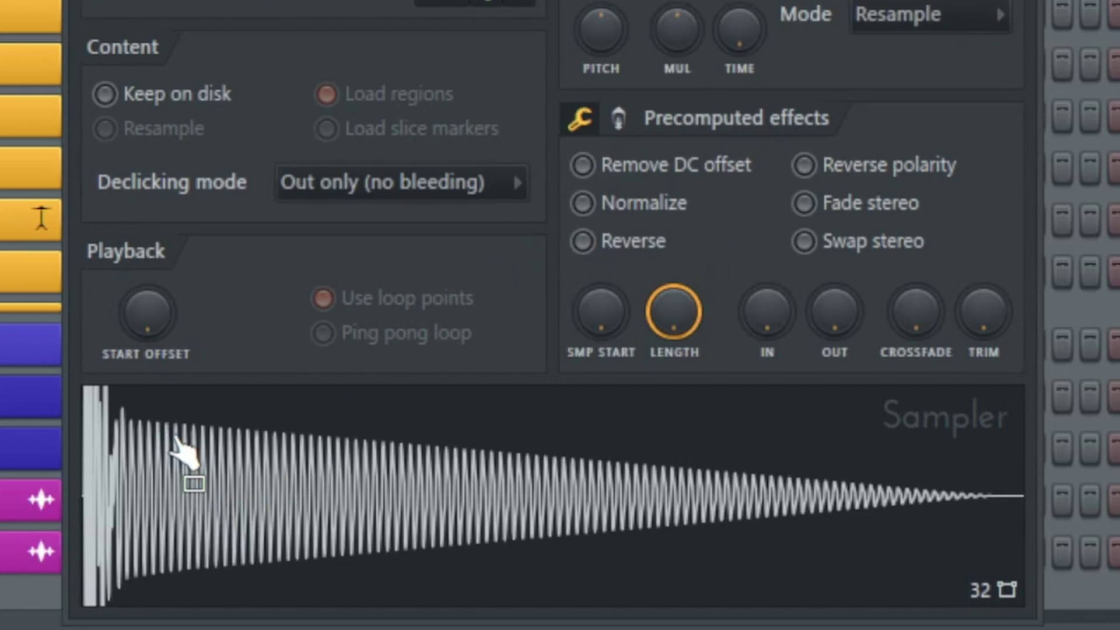
left_click(665, 207)
left_click(665, 207)
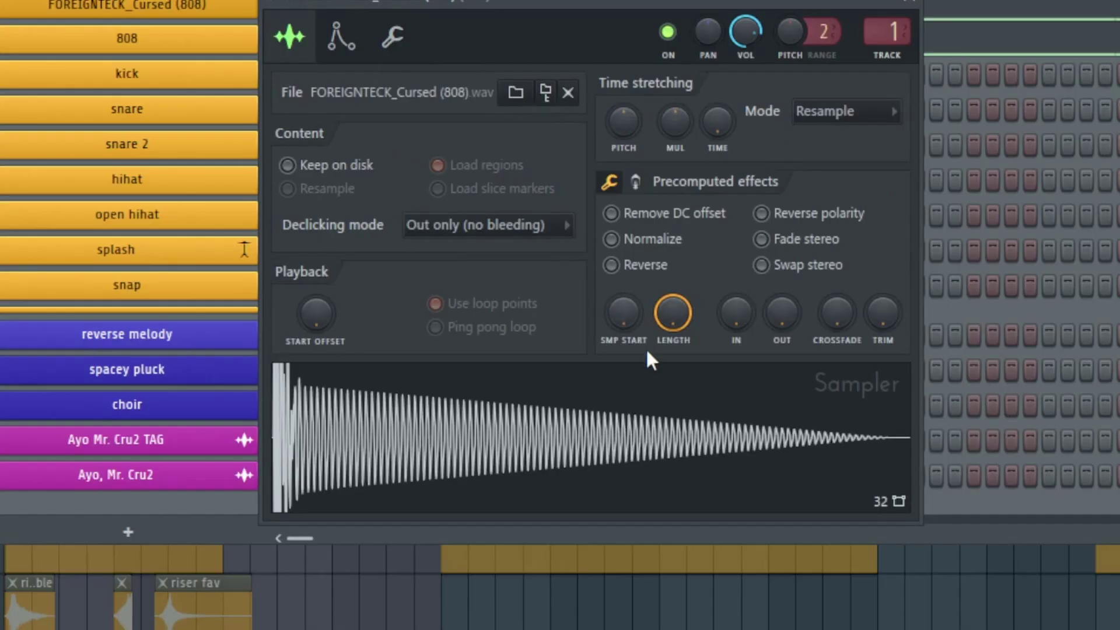
Open the FOREIGNTECK_Cursed (808) sample in the audio editor and detect its pitch regions.
right_click(547, 417)
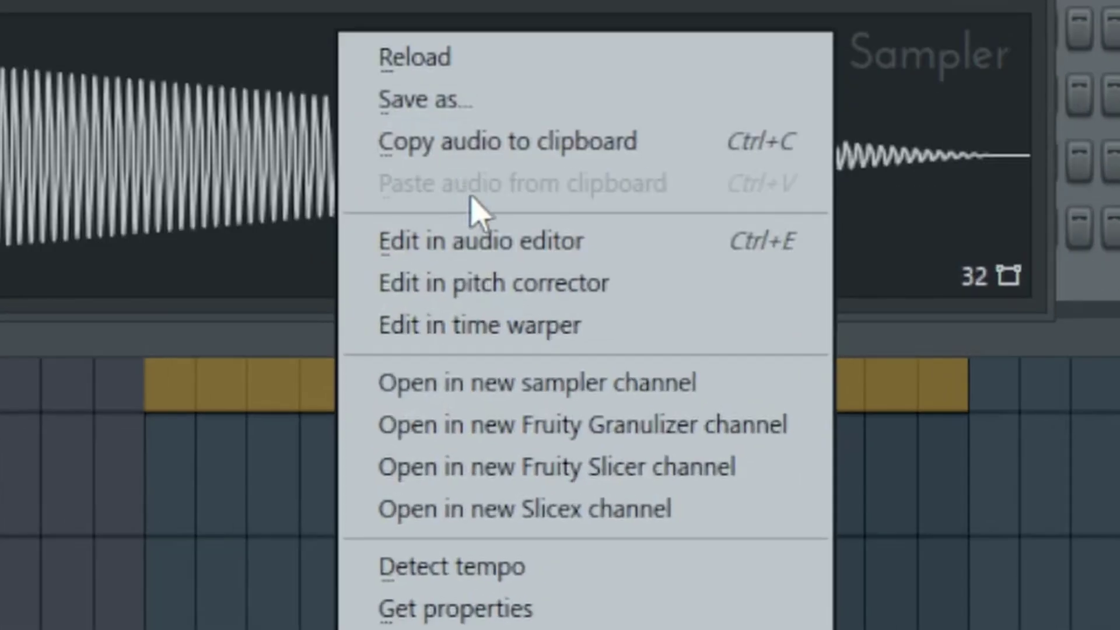
left_click(475, 244)
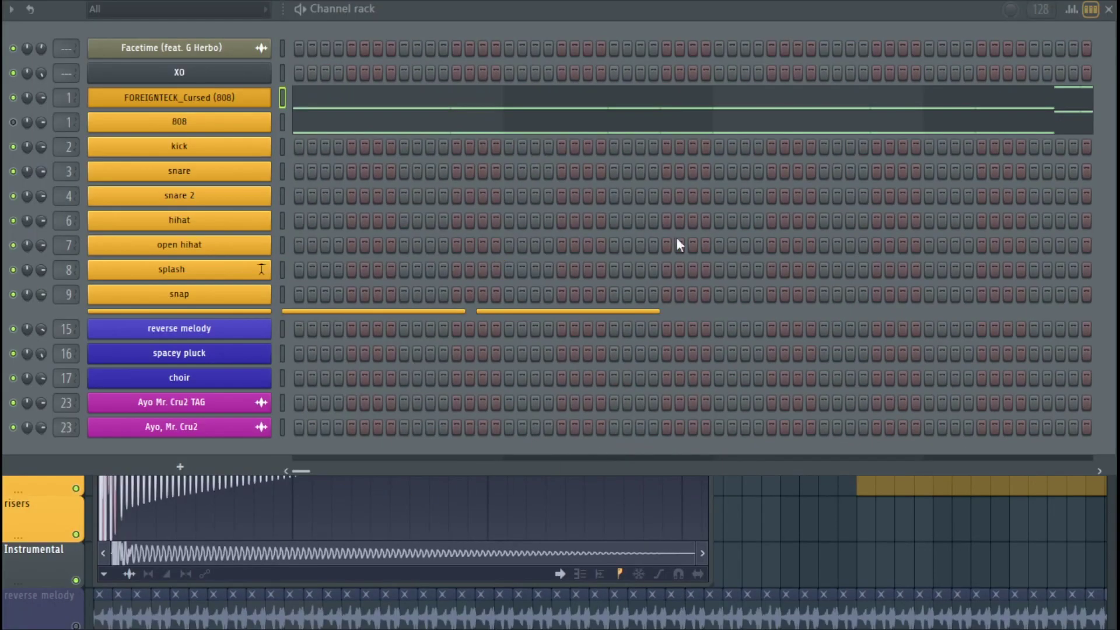
left_click(1108, 10)
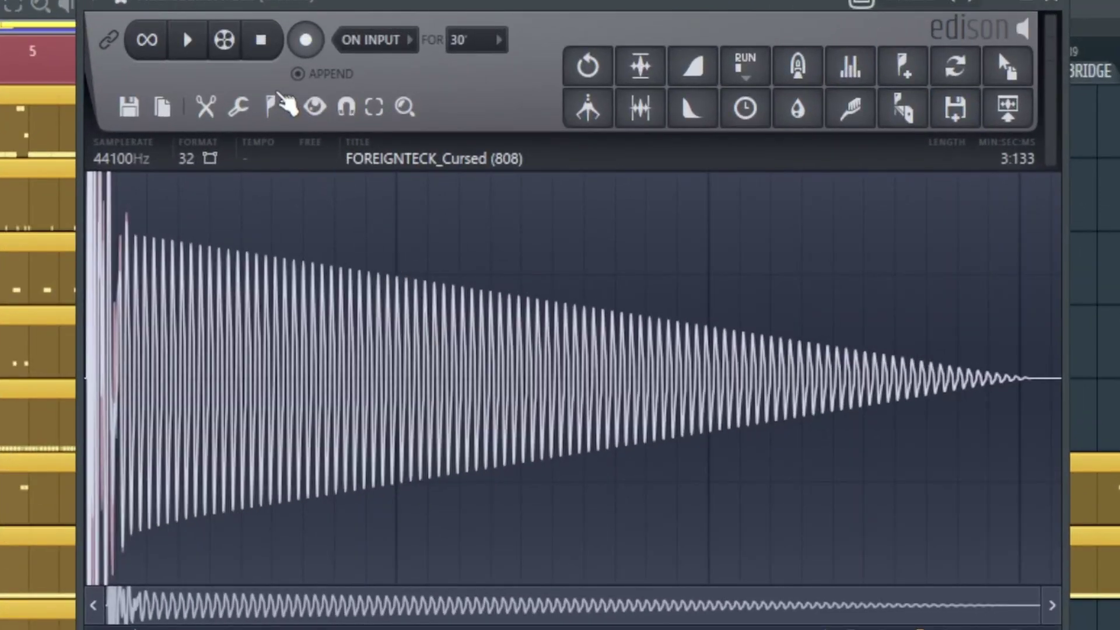
left_click(270, 106)
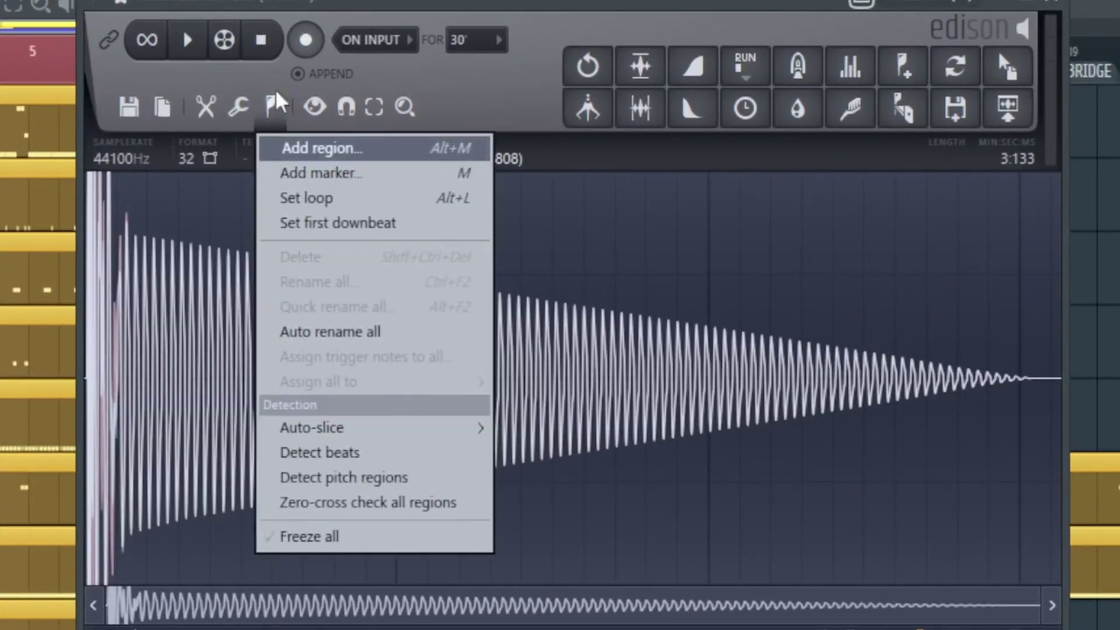
left_click(362, 478)
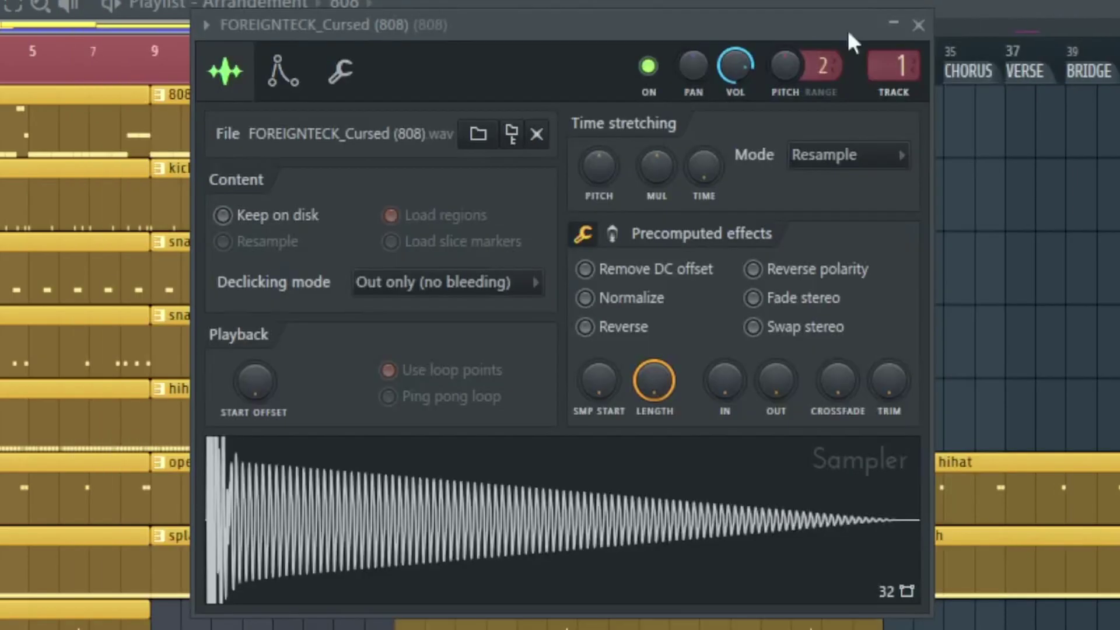
Set the root note of the FOREIGNTECK_Cursed (808) channel to C2 and close its settings.
left_click(344, 81)
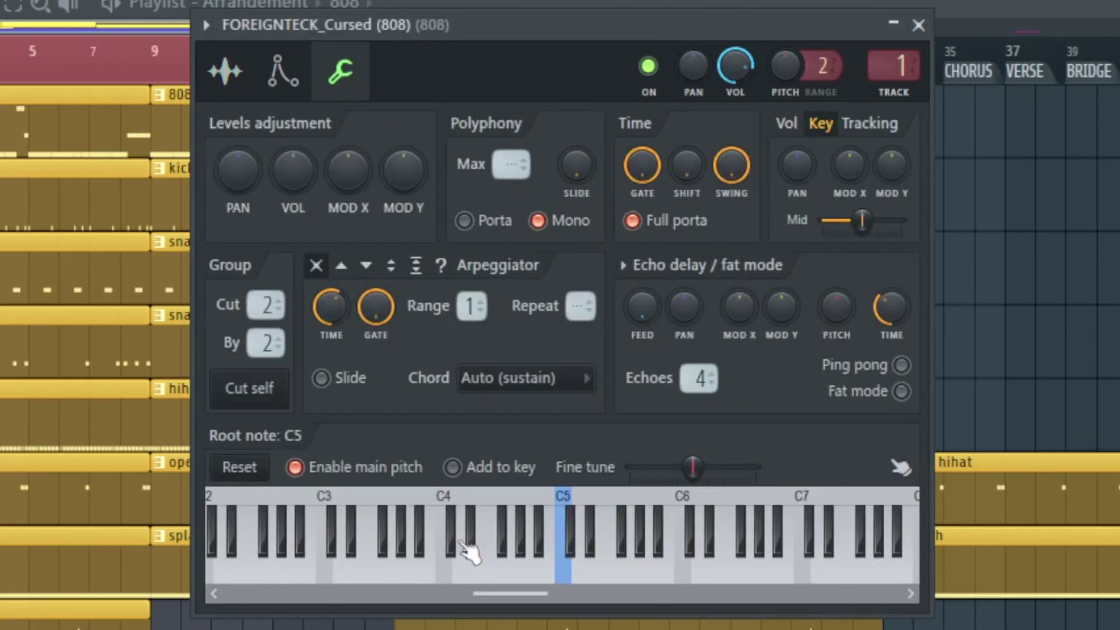
scroll(528, 546, "left", 5)
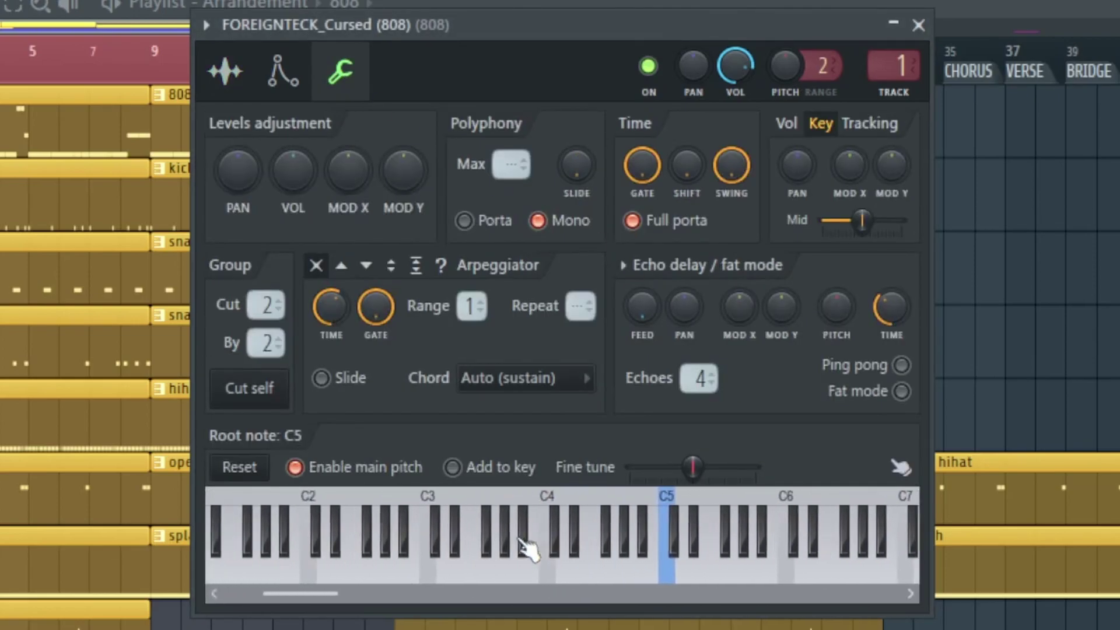
scroll(528, 545, "left", 5)
right_click(423, 500)
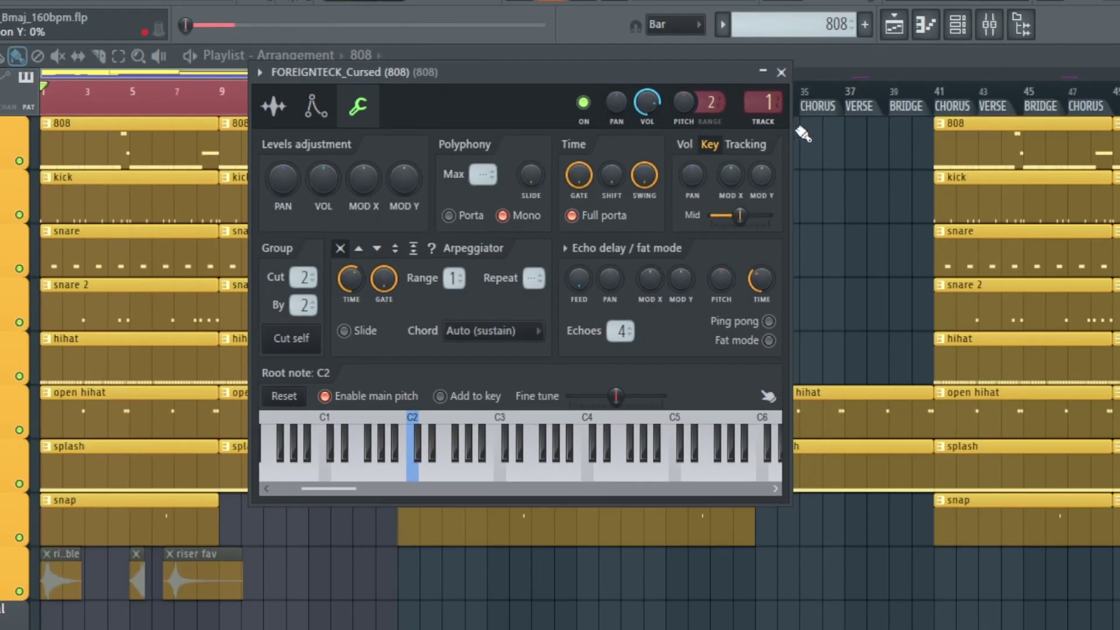
left_click(808, 63)
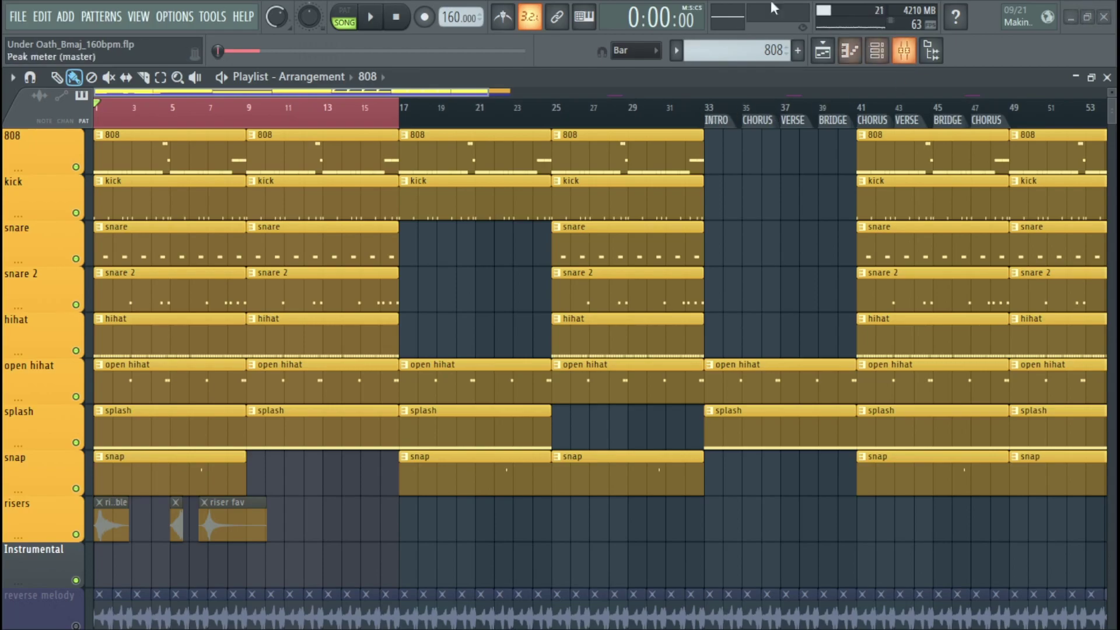
Open the Tuner on the 808 mixer track and play the 808 to check its pitch.
key("F9")
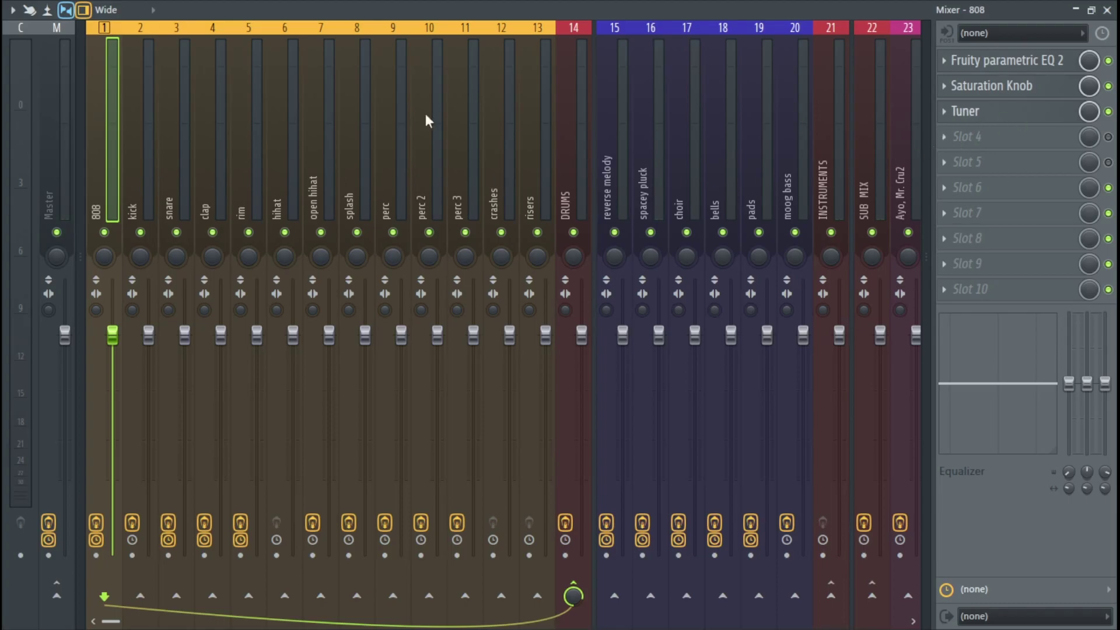
left_click(1041, 116)
mouse_move(515, 125)
left_mouse_down()
mouse_move(536, 145)
mouse_move(527, 133)
left_mouse_up()
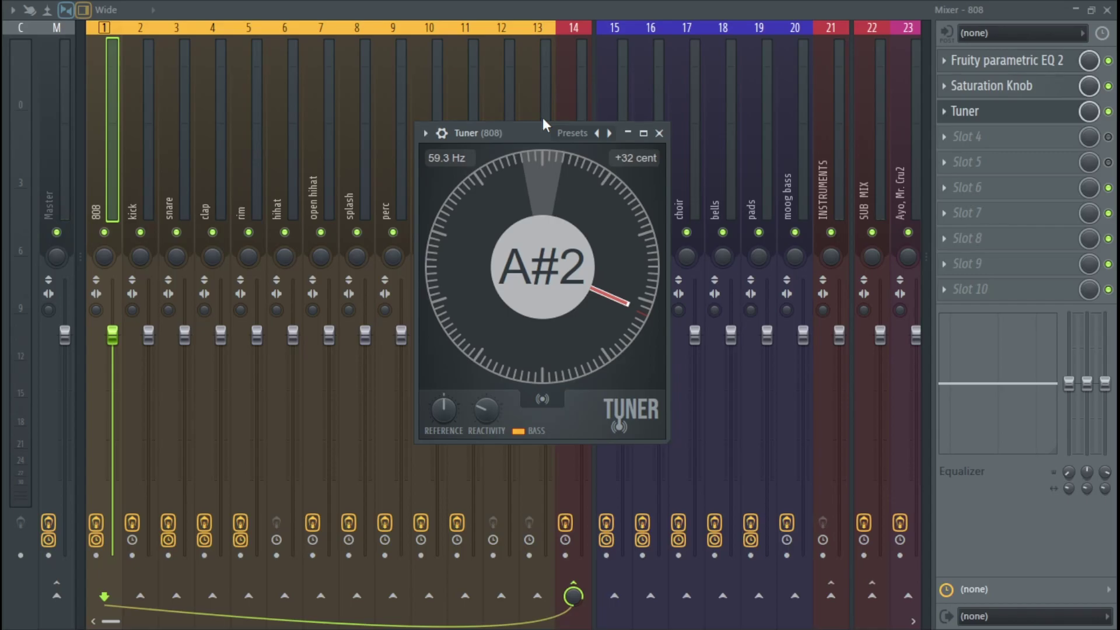
key("space")
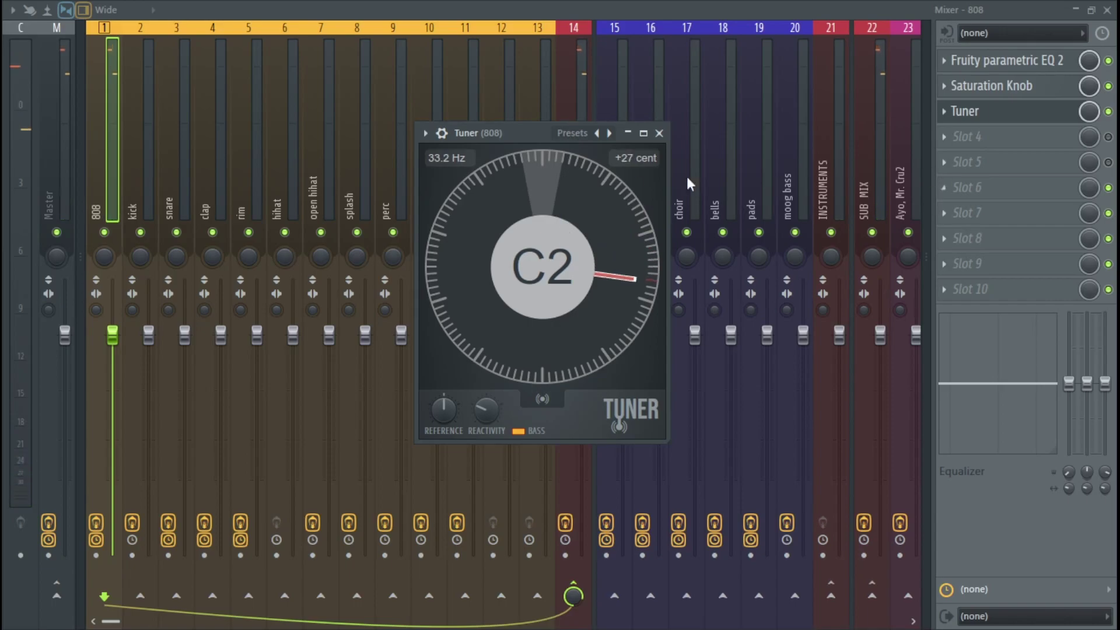
Close the mixer and arrange the FOREIGNTECK_Cursed (808) settings and the Tuner side by side over the playlist.
left_click(1108, 10)
left_click(1107, 10)
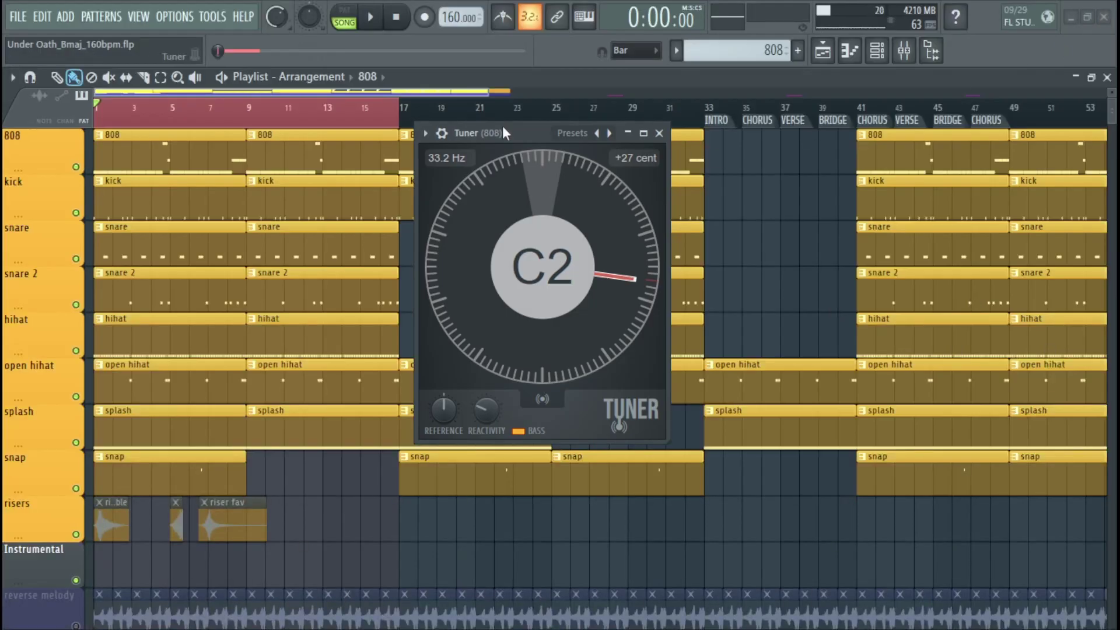
key("Escape")
left_click(866, 54)
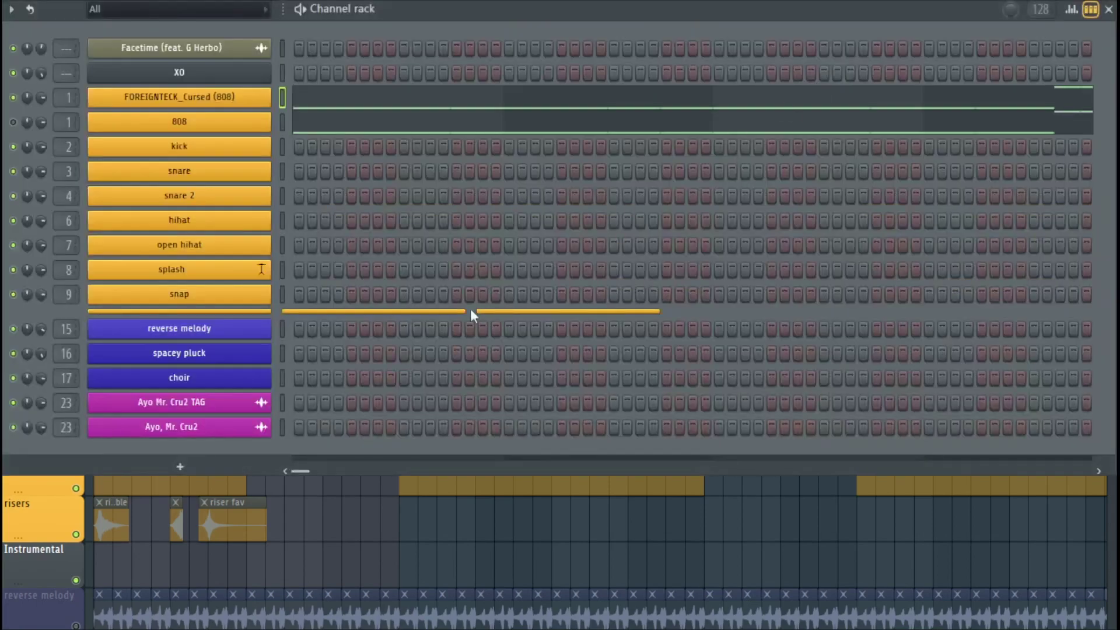
left_click_drag(560, 91, 415, 117)
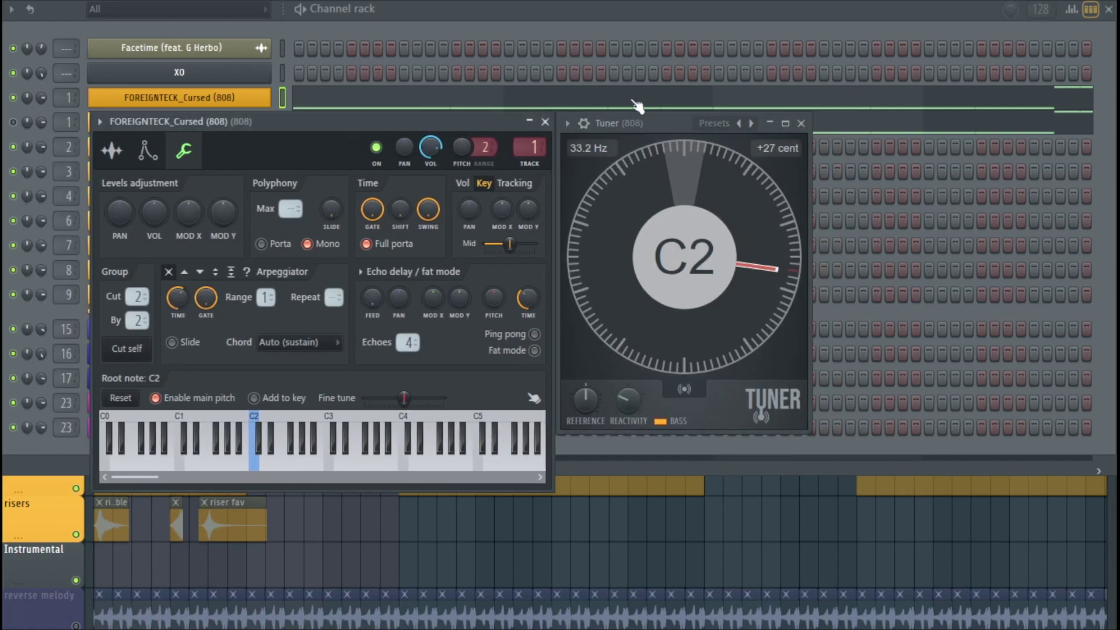
left_click(1109, 9)
left_click_drag(666, 124, 744, 117)
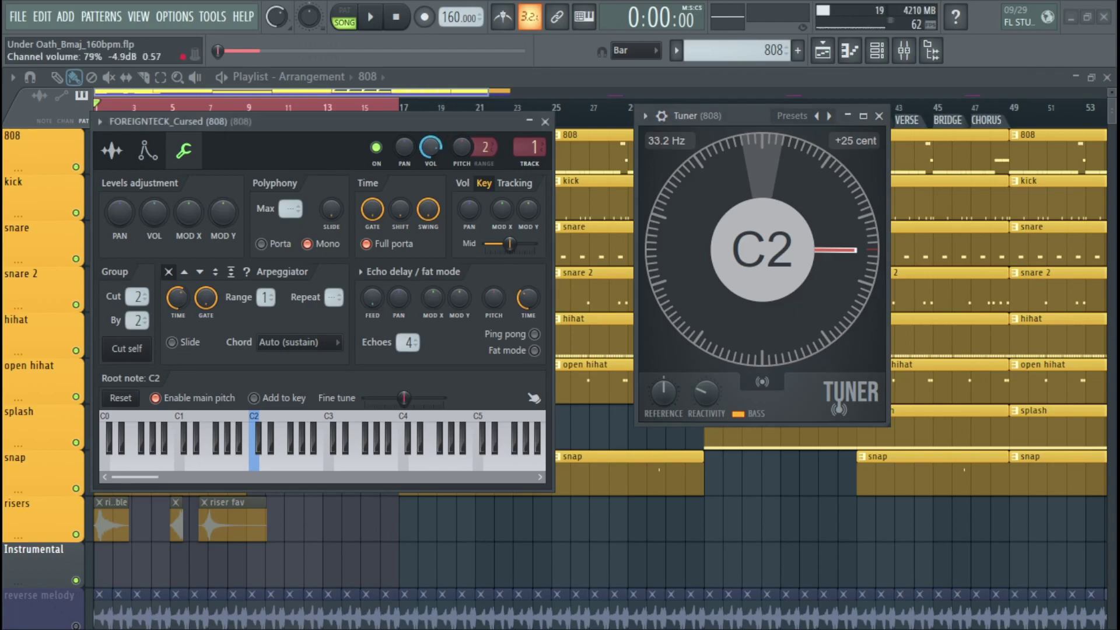
left_click_drag(350, 121, 397, 114)
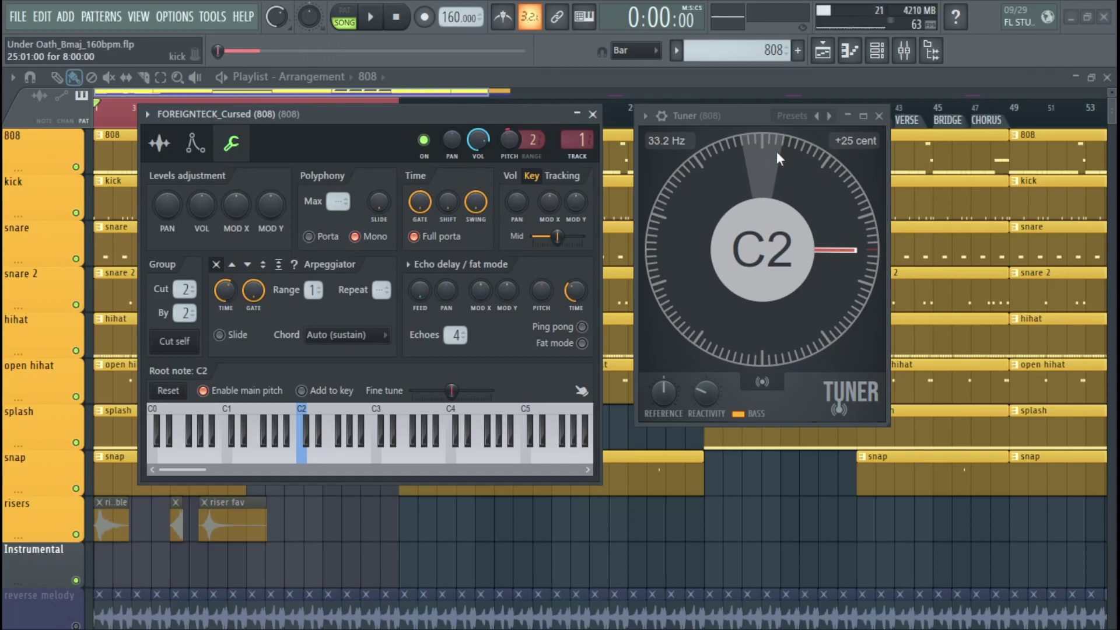
left_click_drag(744, 114, 753, 117)
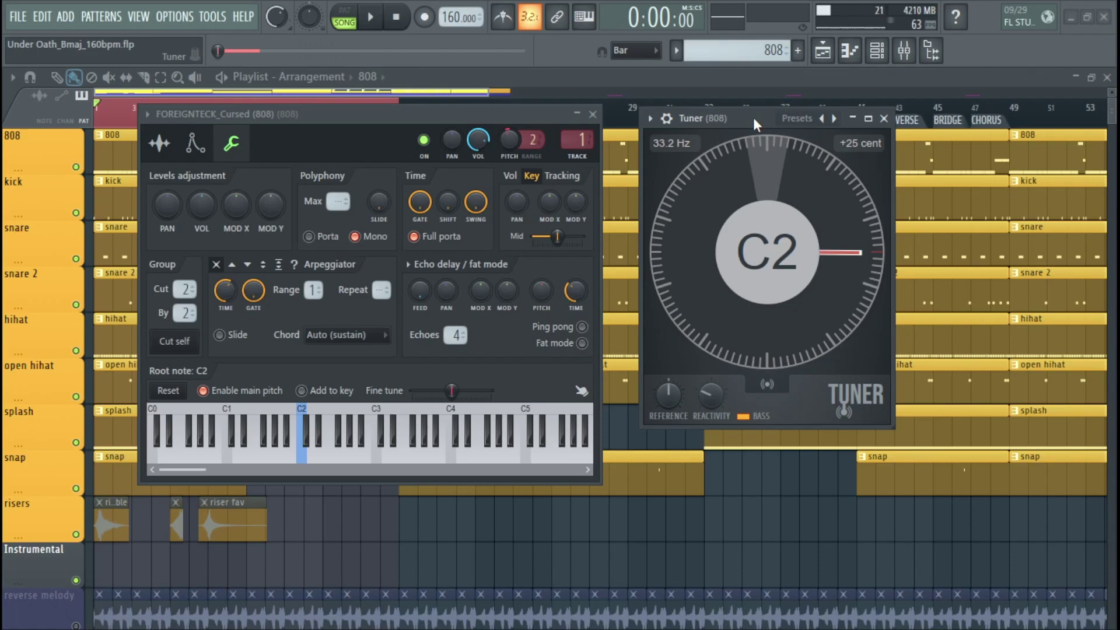
Lower the FOREIGNTECK_Cursed (808) channel pitch to about -30 cents while checking the Tuner, and close the channel settings.
key("z")
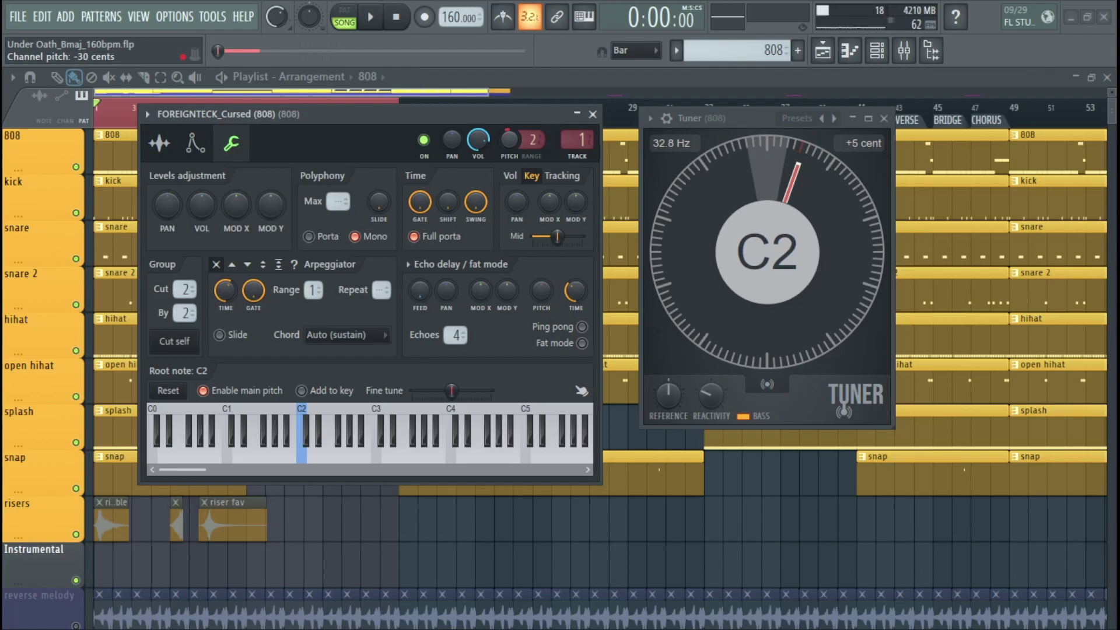
left_click(736, 111)
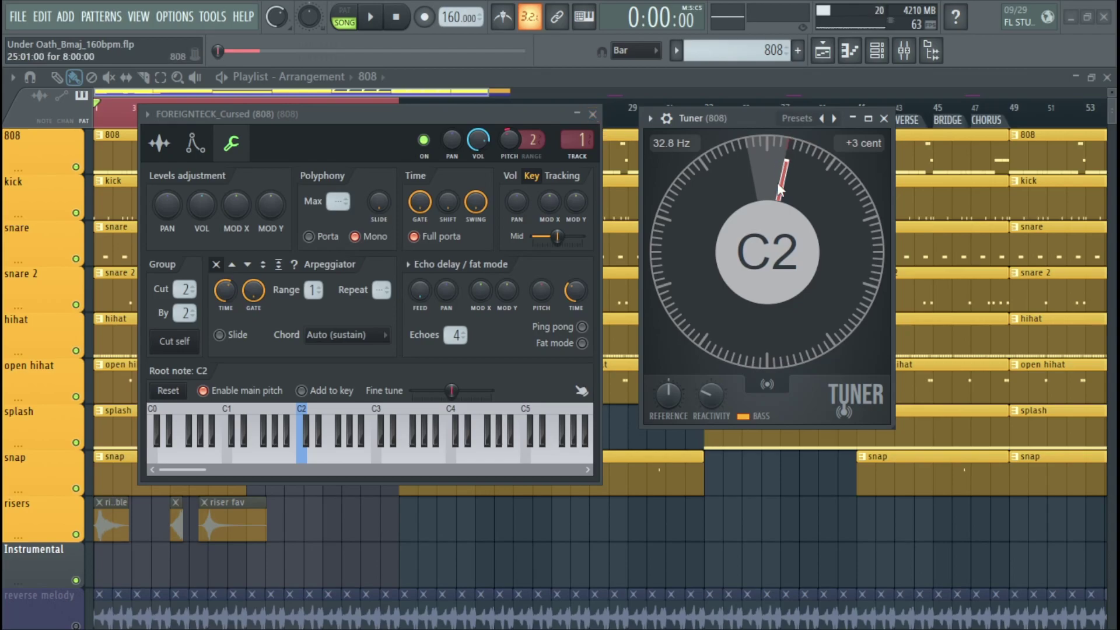
left_click(592, 114)
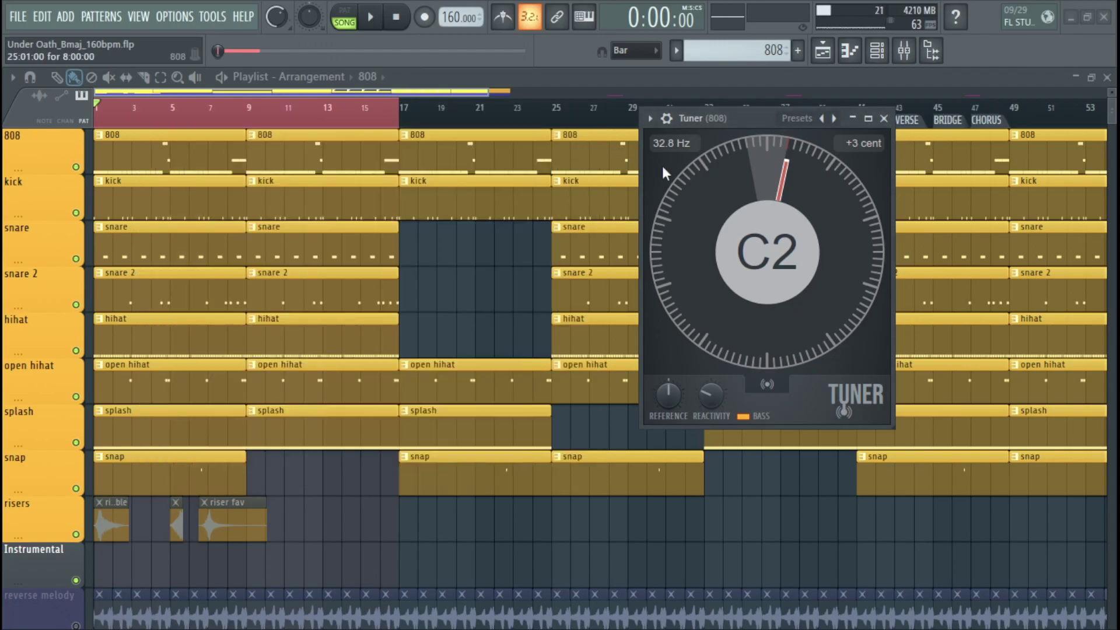
Close the Tuner and remove all existing FOREIGNTECK_Cursed (808) notes from the 808 pattern, closing its piano roll.
left_click(884, 119)
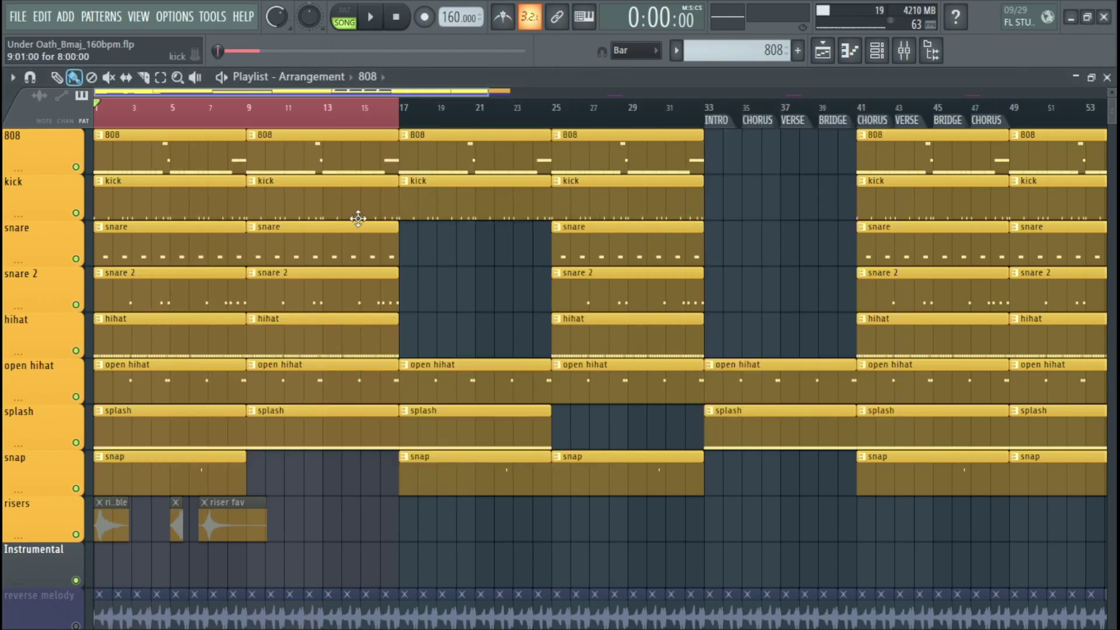
double_click(171, 169)
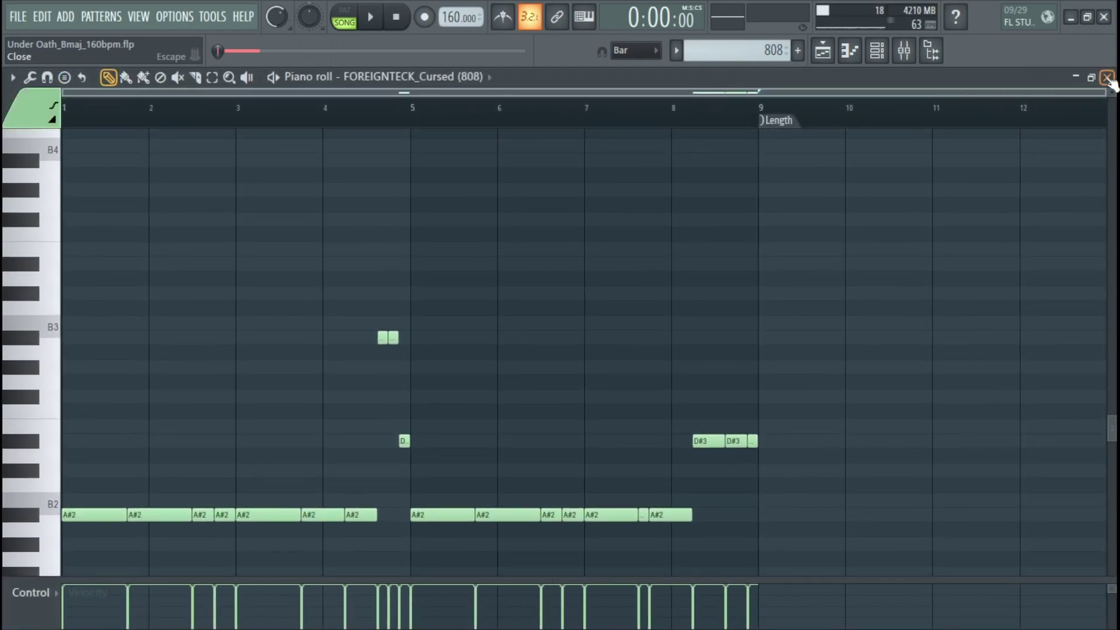
key("ctrl+a")
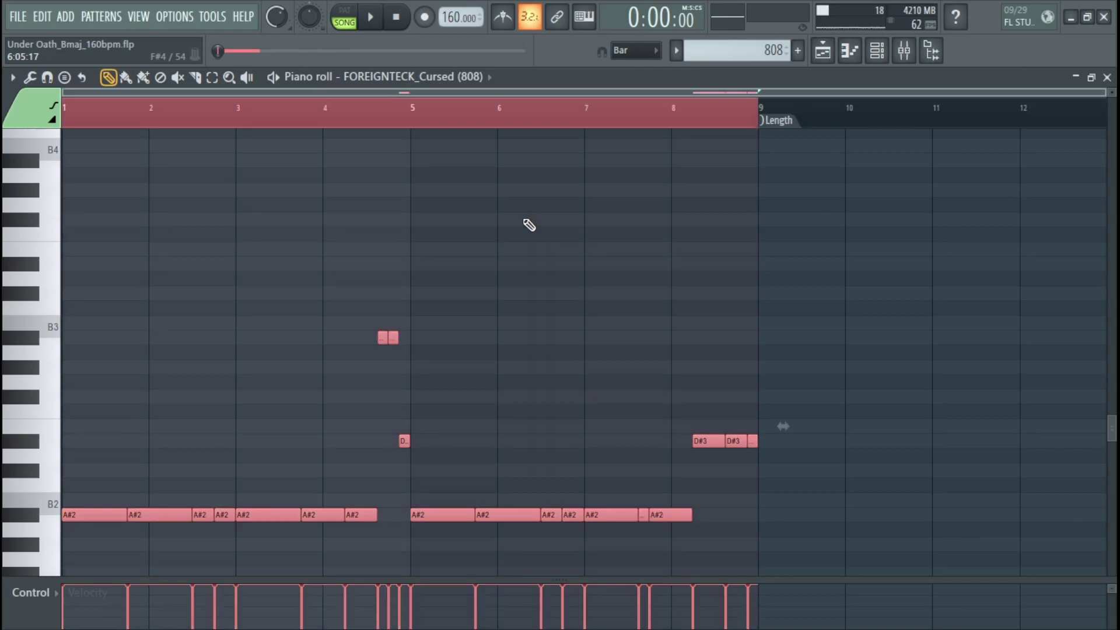
key("ctrl+c")
left_click(1106, 77)
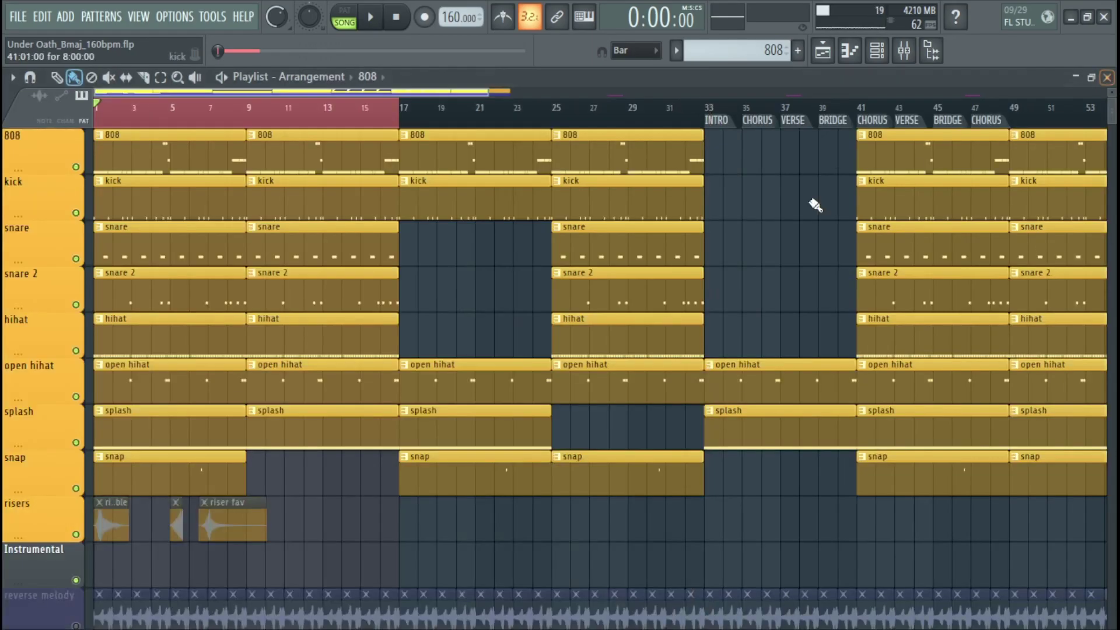
Copy all the notes from the kick pattern's piano roll and close it.
double_click(212, 204)
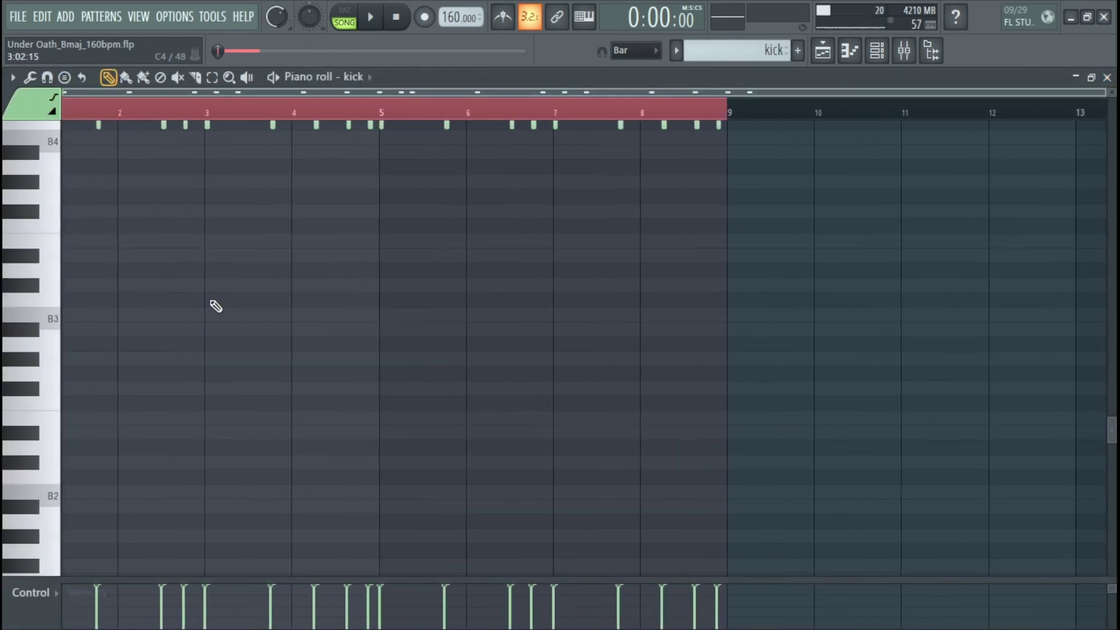
key("ctrl+v")
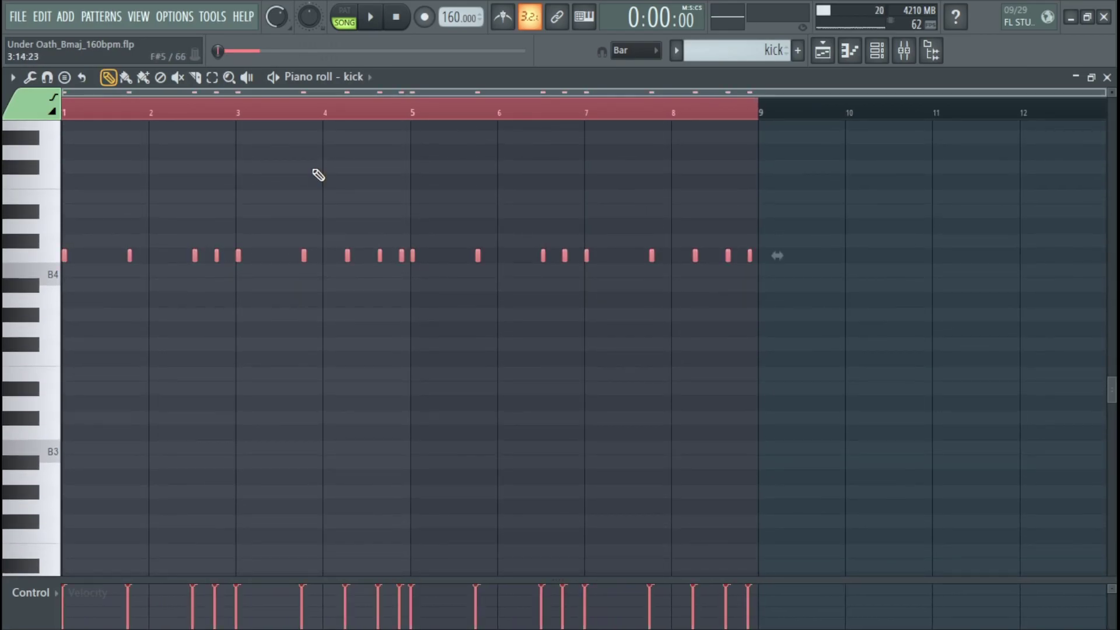
left_click(1107, 77)
Paste the copied kick notes into the FOREIGNTECK_Cursed (808) channel of the 808 pattern.
left_click(129, 147)
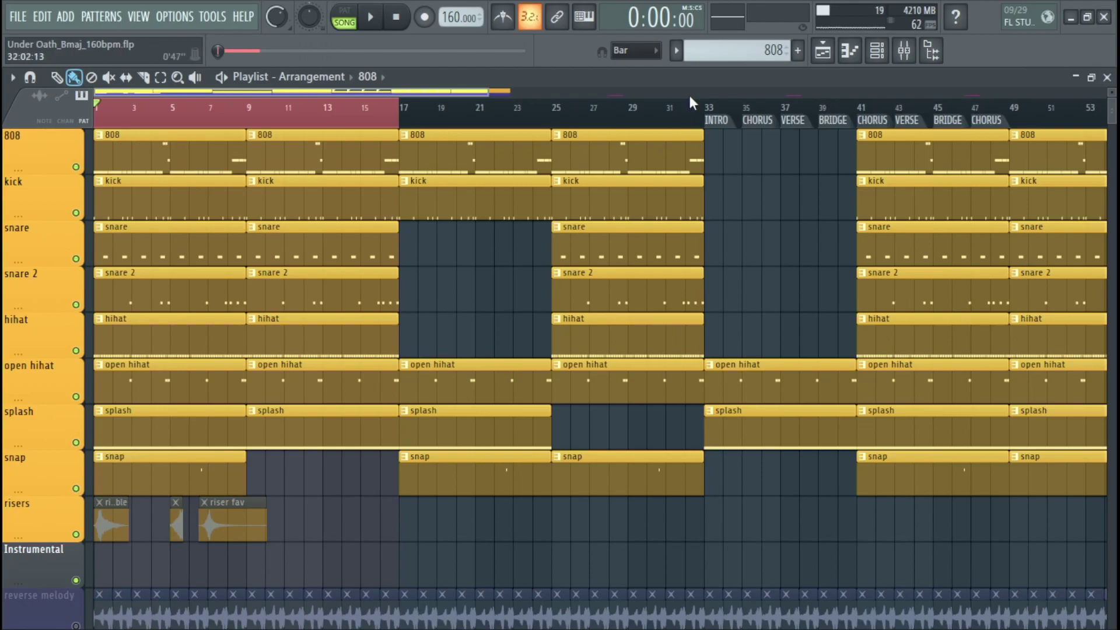
left_click(850, 51)
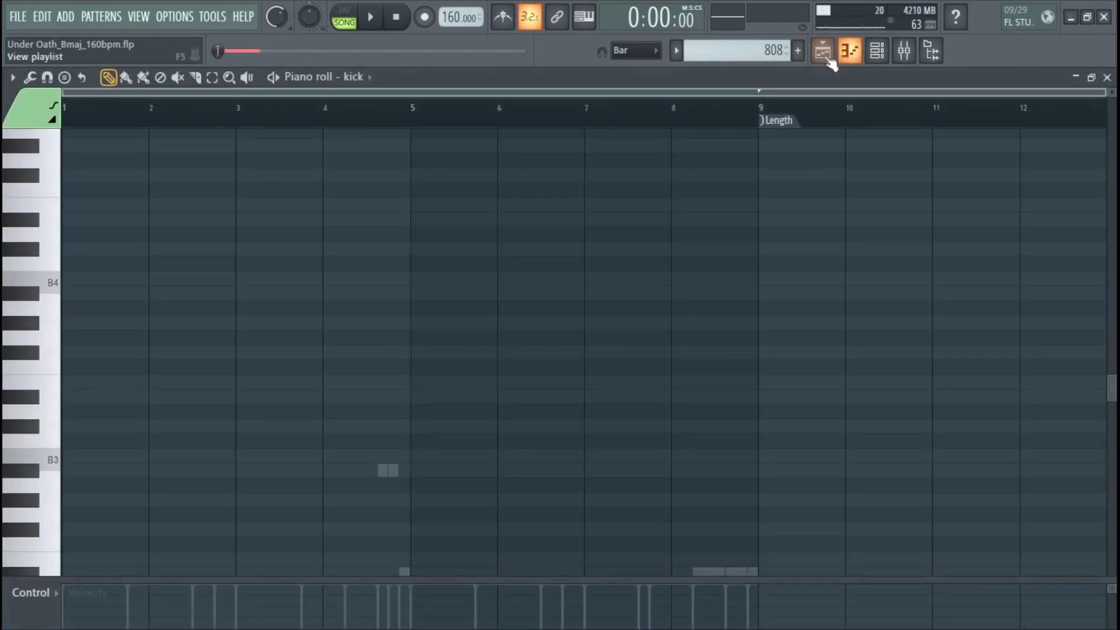
left_click(349, 76)
left_click(419, 247)
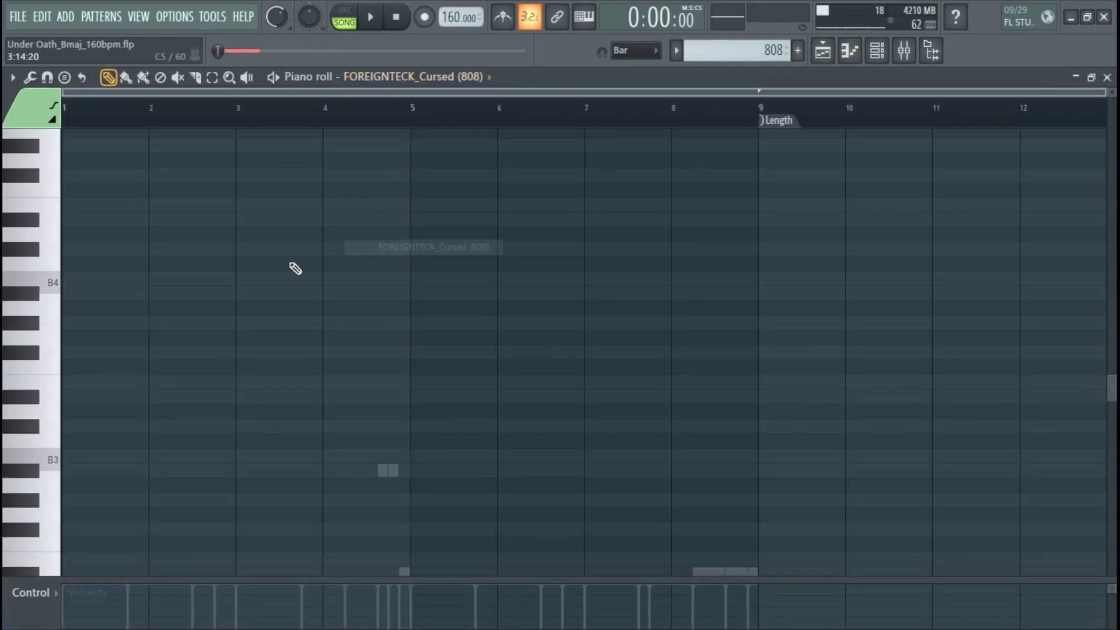
key("ctrl+v")
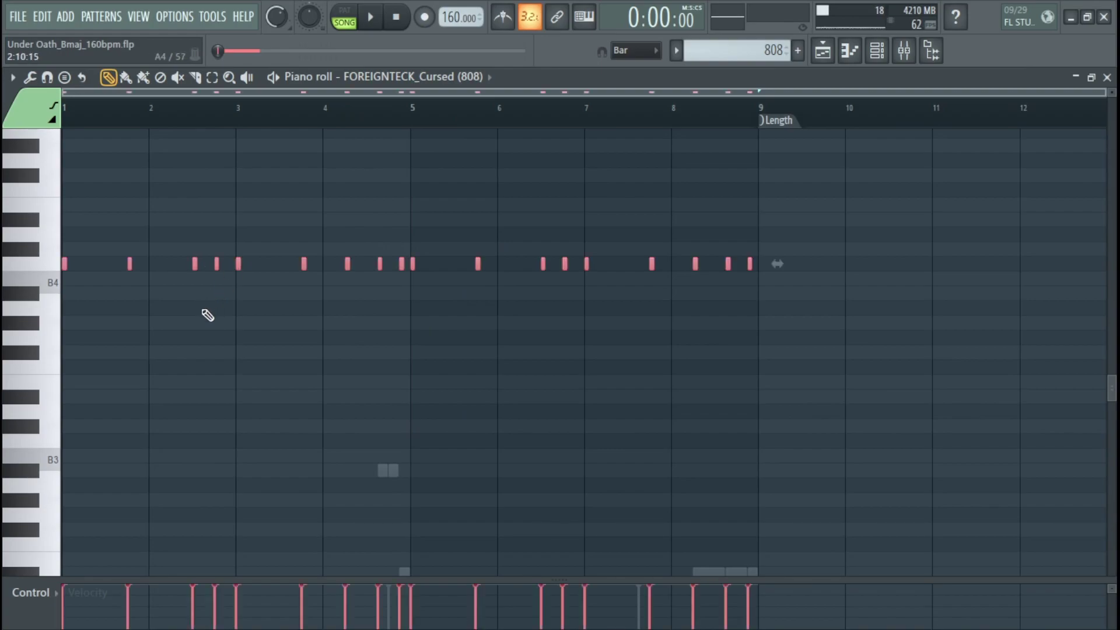
Apply quick legato to all the pasted 808 notes so each one extends to the start of the following note.
key("ctrl+d")
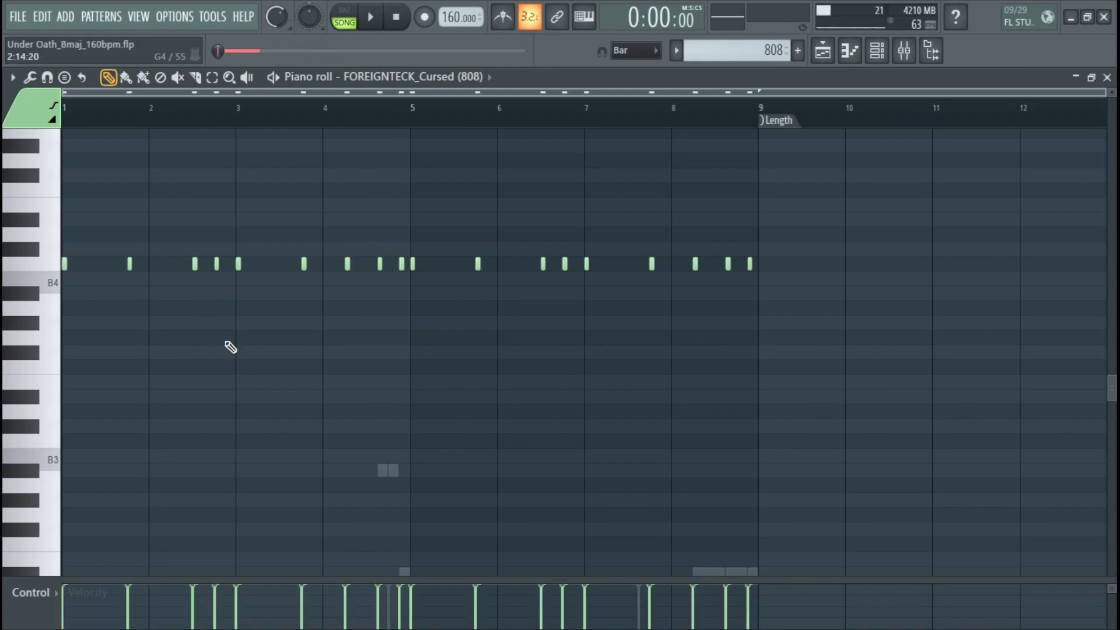
key("ctrl+a")
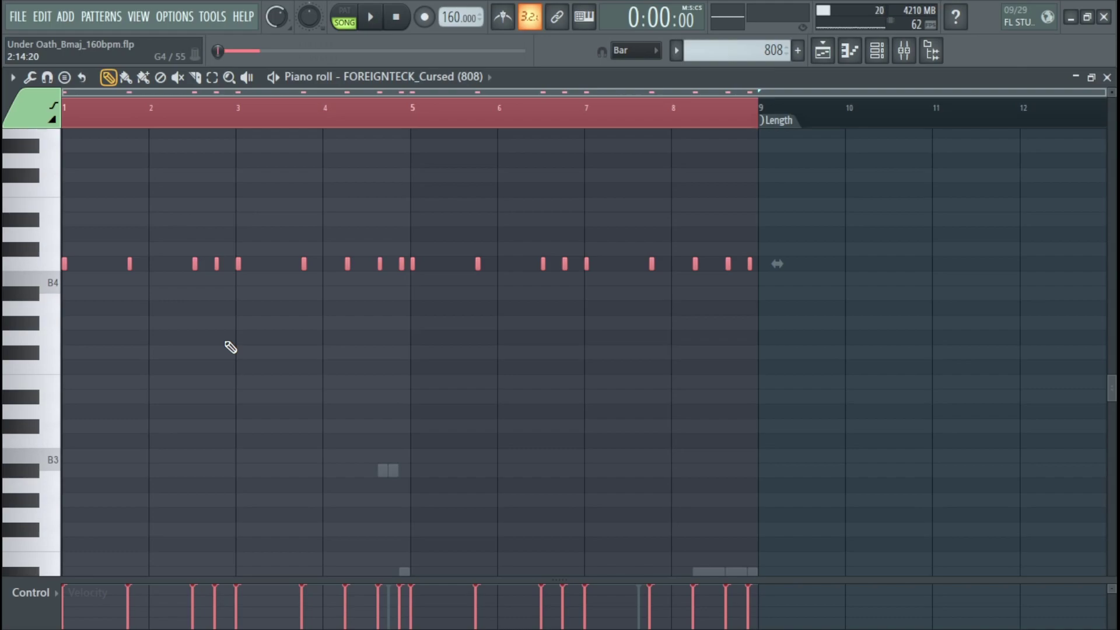
key("ctrl+l")
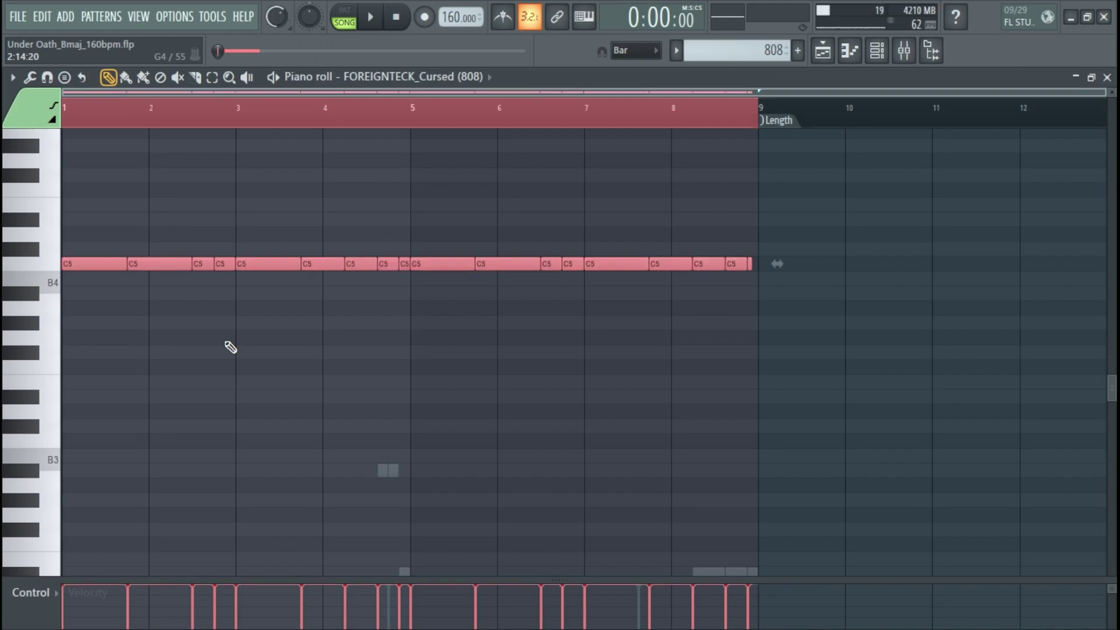
Transpose all the 808 notes down one semitone to B4 and clear the selection.
scroll(230, 347, "up", 2, "ctrl")
scroll(597, 270, "down", 1)
scroll(405, 220, "up", 2)
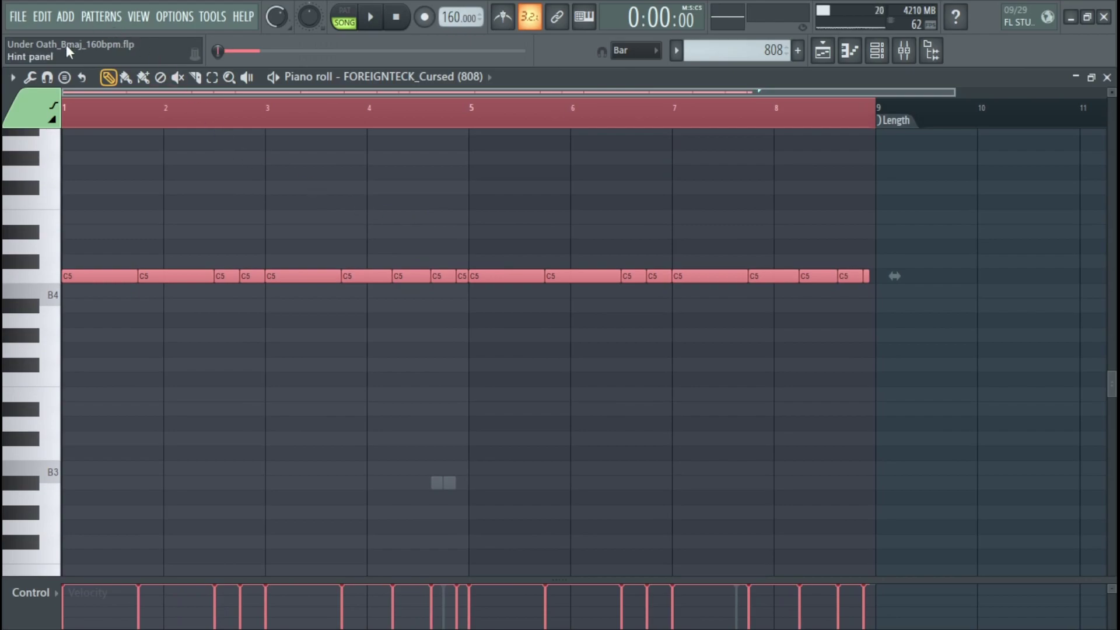
left_click(337, 171)
key("ctrl+a")
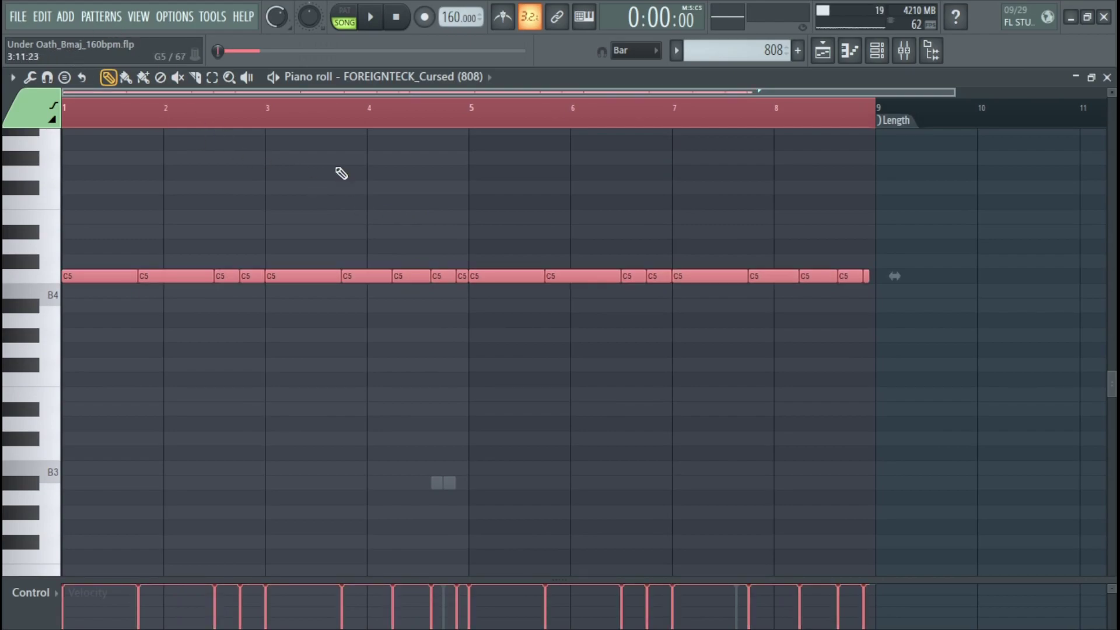
key("Down")
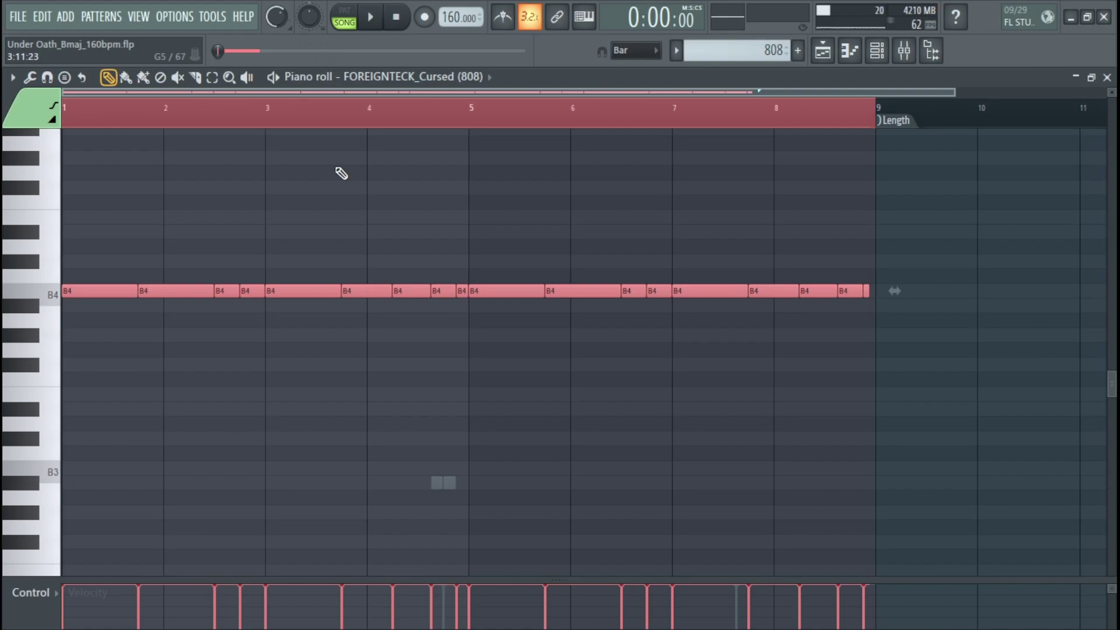
scroll(290, 197, "down", 2)
left_click(192, 236)
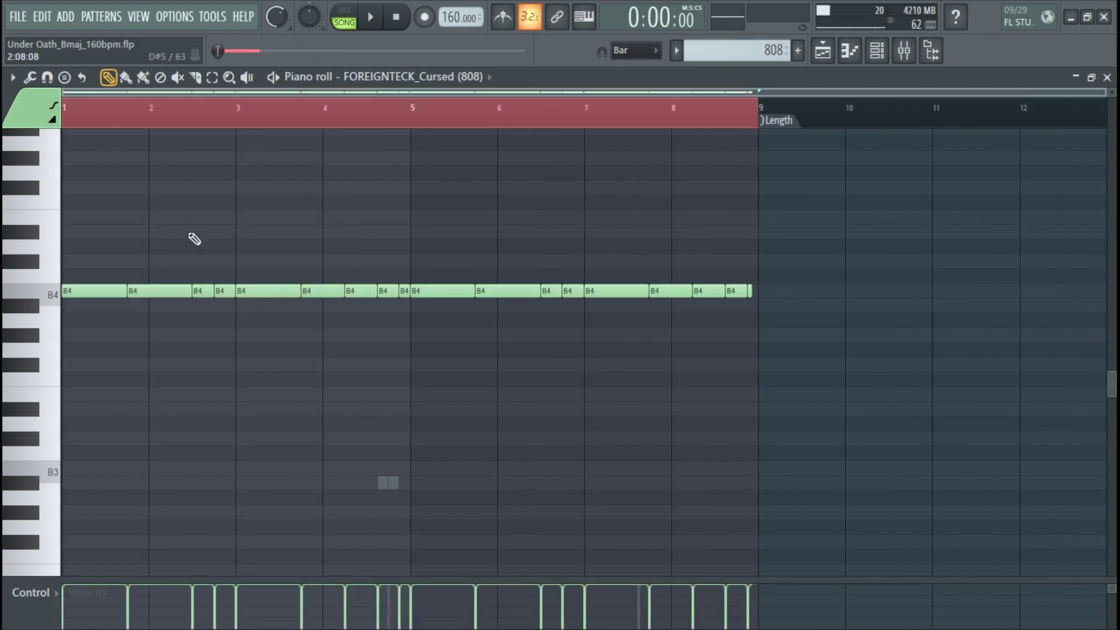
Play the song and transpose all the 808 notes by ear to A#4, stopping playback and clearing the selection.
key("space")
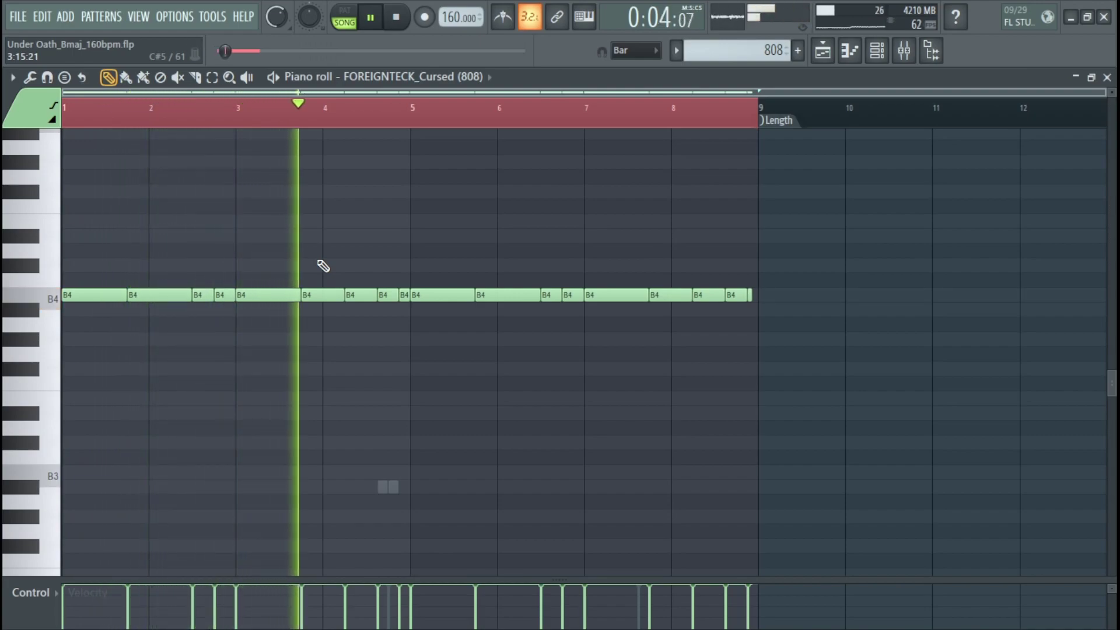
key("ctrl+a")
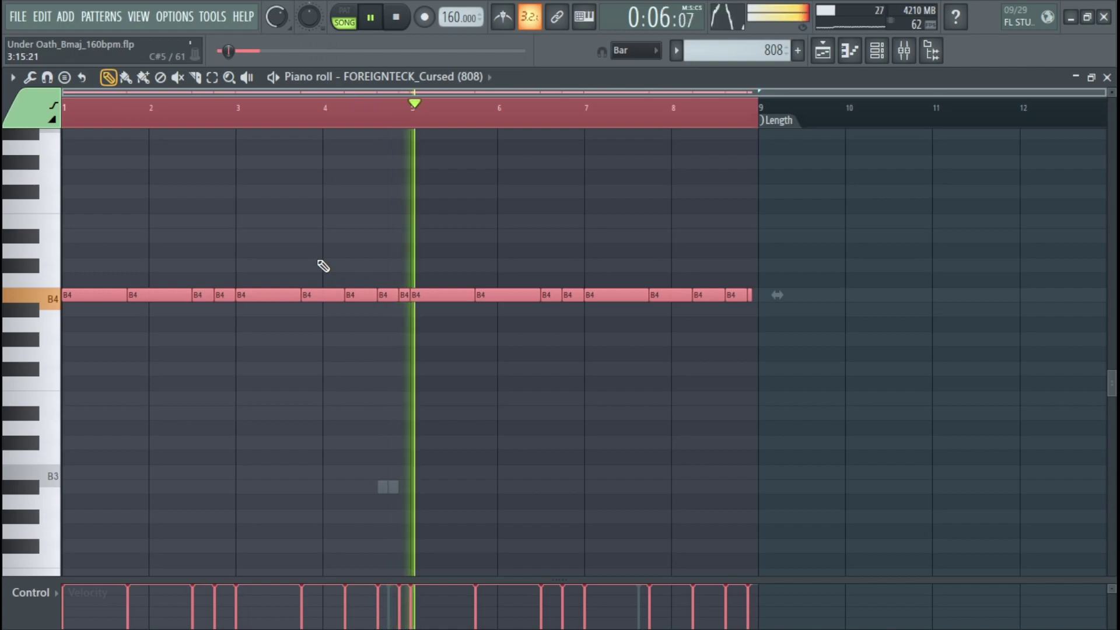
key("shift+Down")
key("shift+Down")
key("shift+Down")
key("shift+Down")
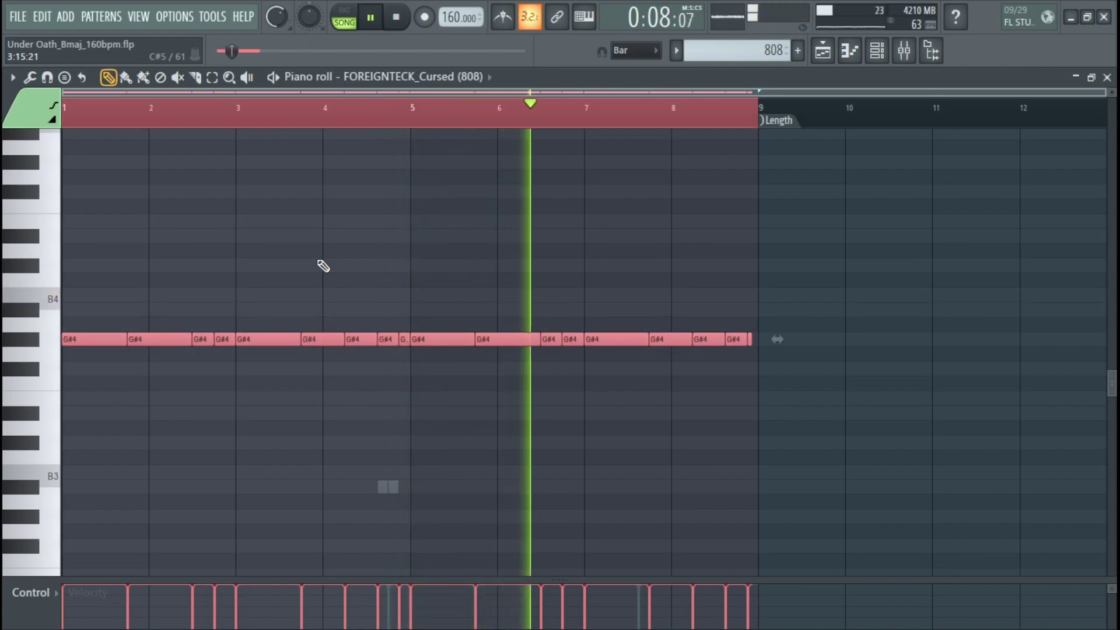
key("shift+Up")
key("shift+Up")
key("shift+Up")
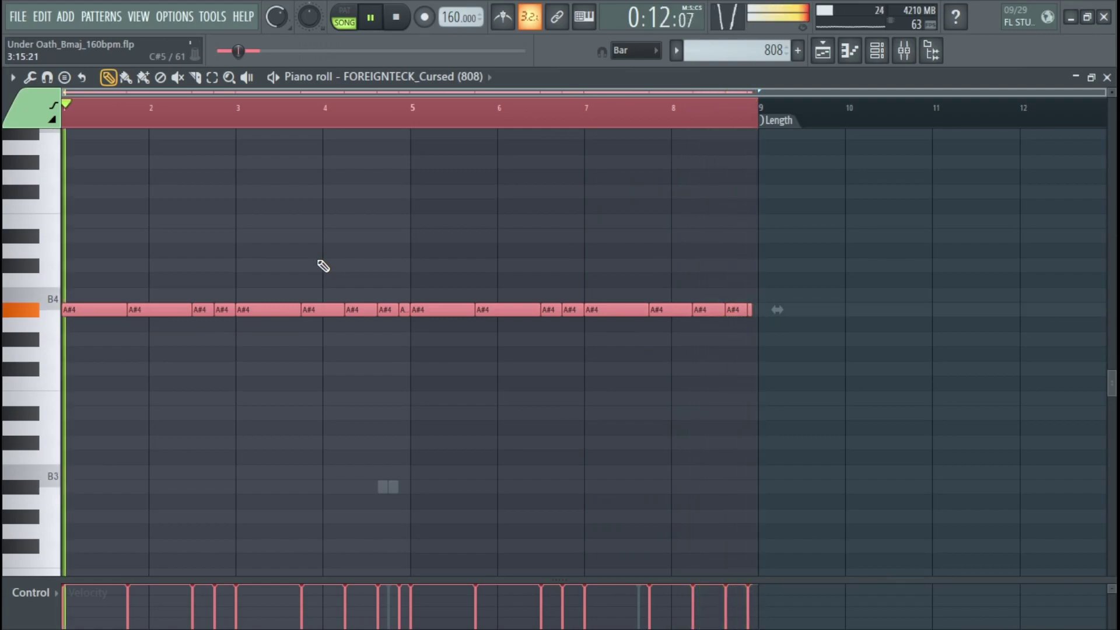
key("space")
key("ctrl+d")
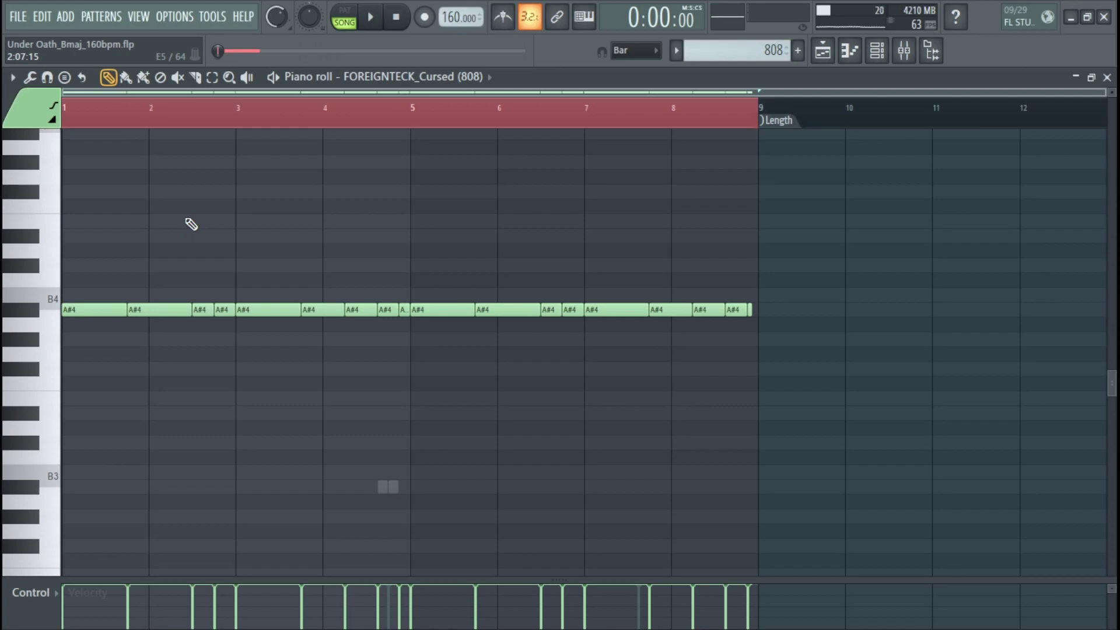
Lower all the 808 notes two octaves to A#2 while listening to the song.
key("ctrl+a")
key("ctrl+Down")
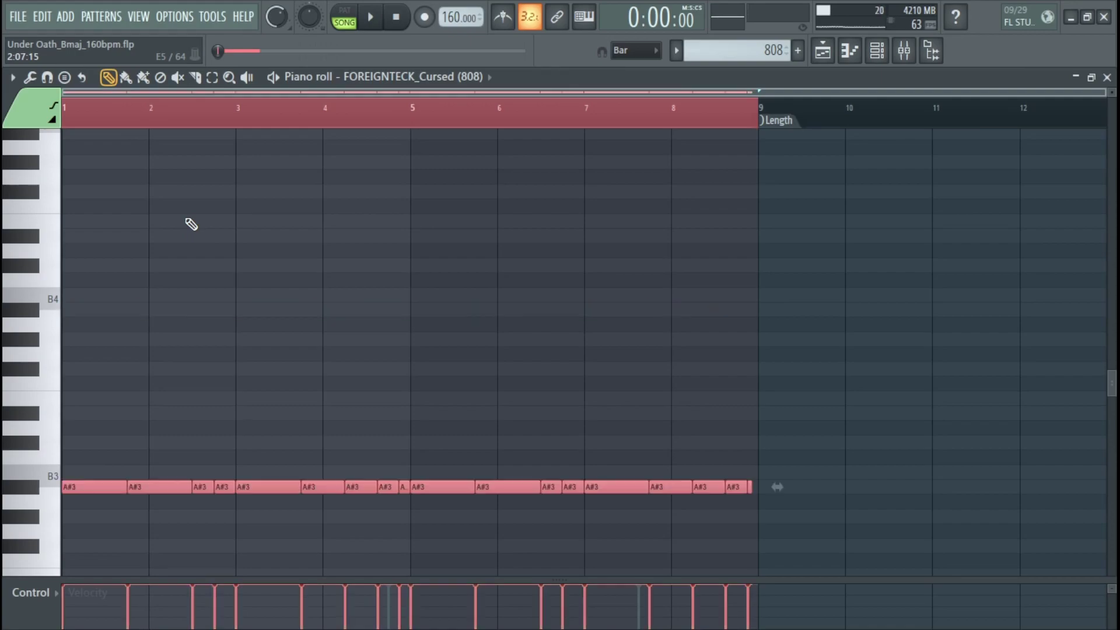
scroll(192, 225, "down", 3)
key("space")
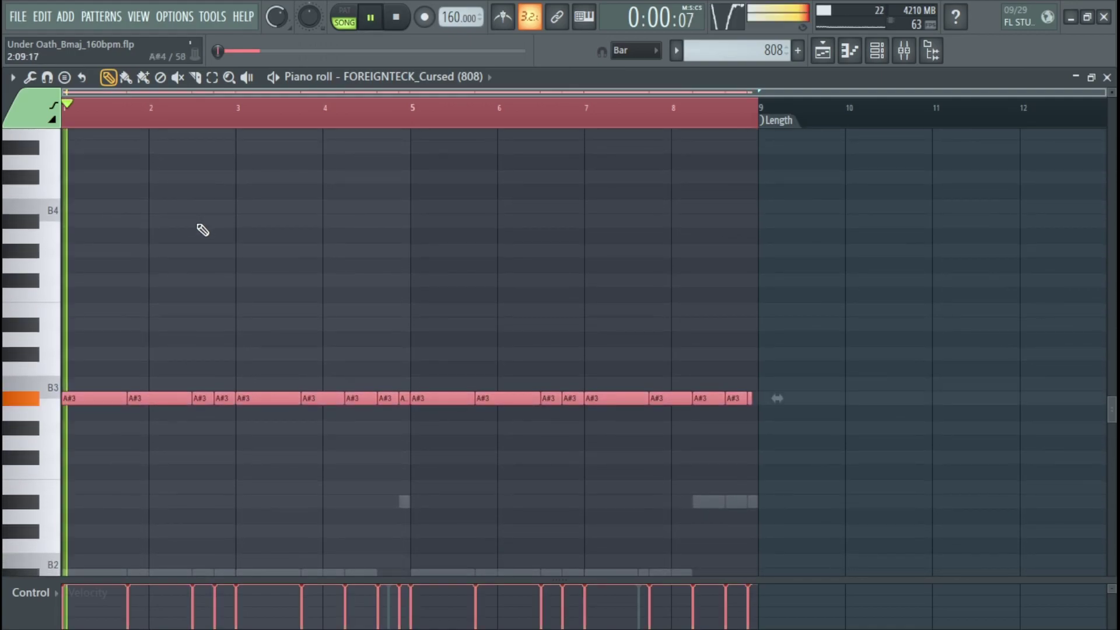
key("Down")
key("Down")
key("Down")
key("Down")
key("Down")
key("Down")
key("Down")
key("Down")
key("Down")
key("Down")
key("Down")
key("Down")
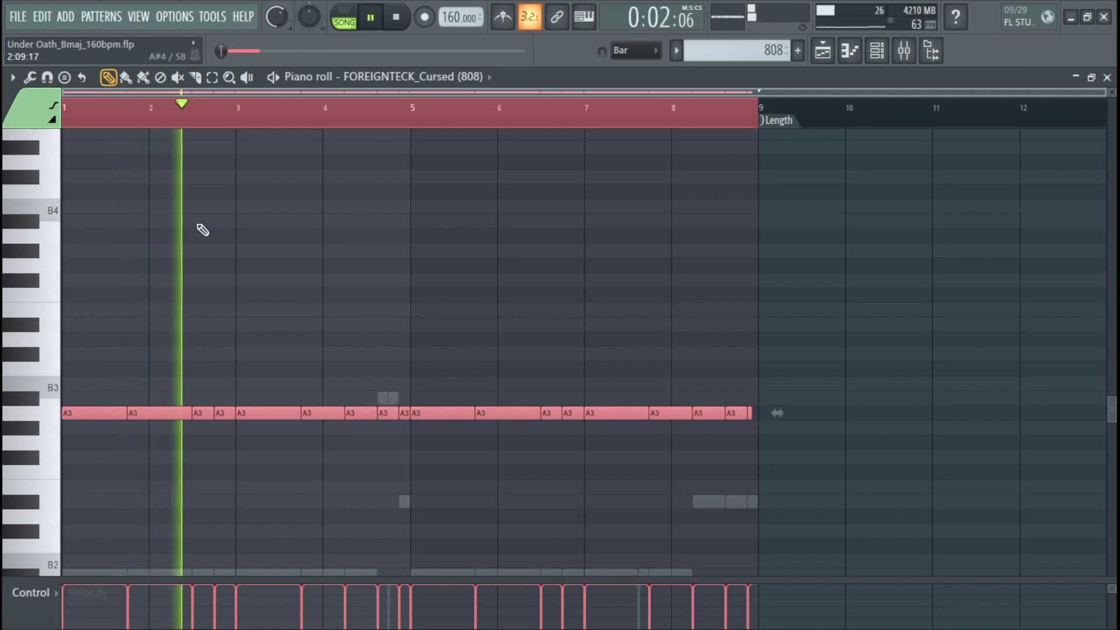
scroll(193, 262, "down", 7)
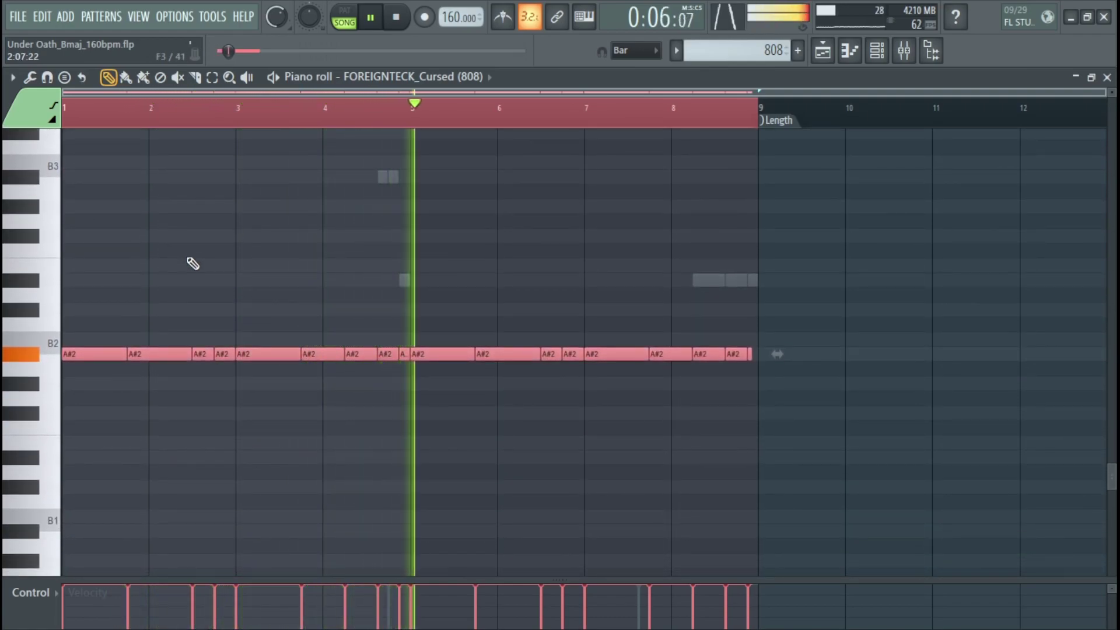
Try the 808 notes at B2, G#2 and A2 during playback, bring them back to A#2 and stop the song.
key("Up")
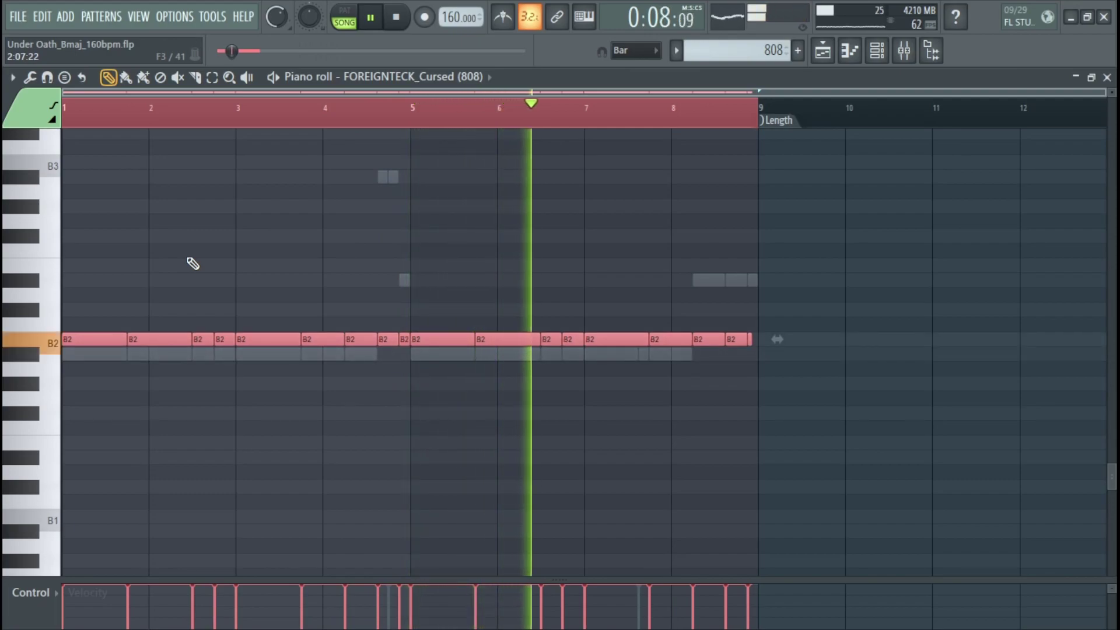
key("Down")
key("Down")
key("Down")
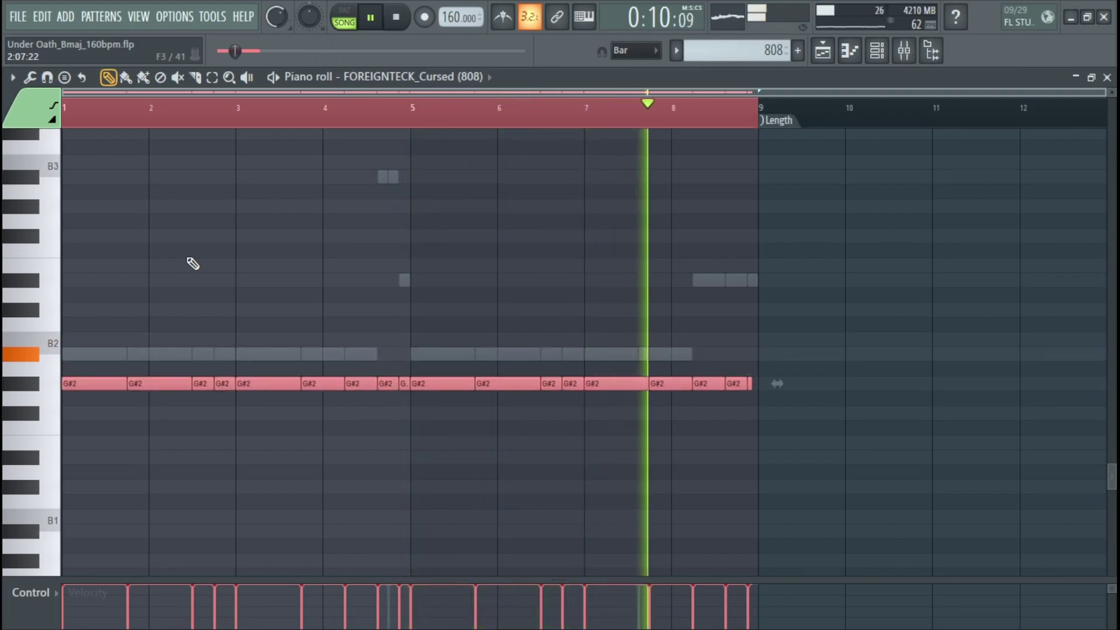
key("Up")
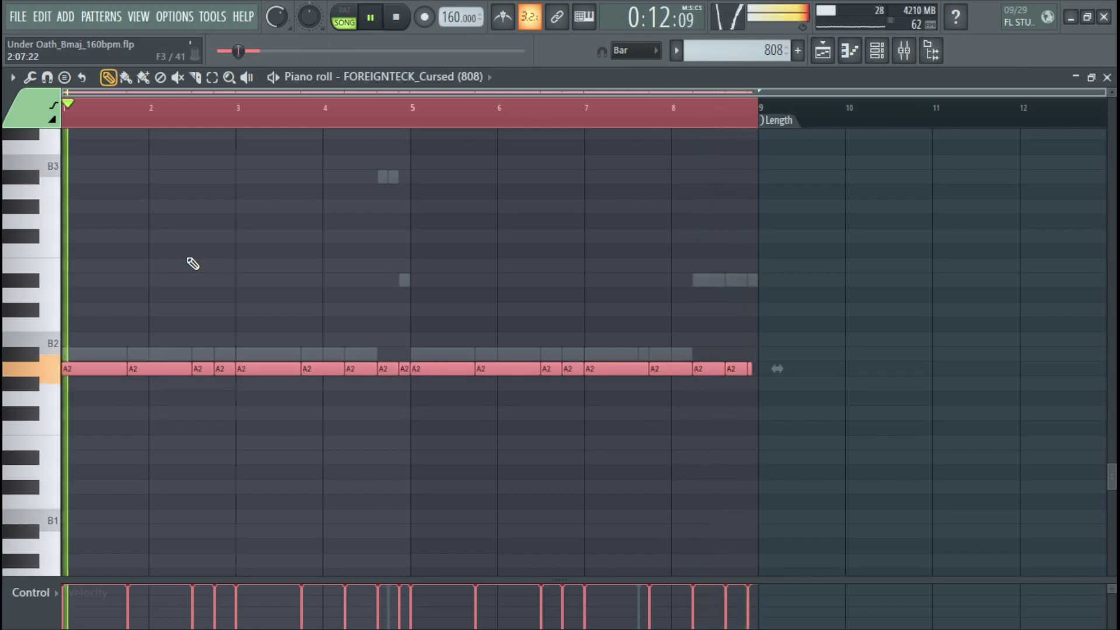
key("Up")
key("space")
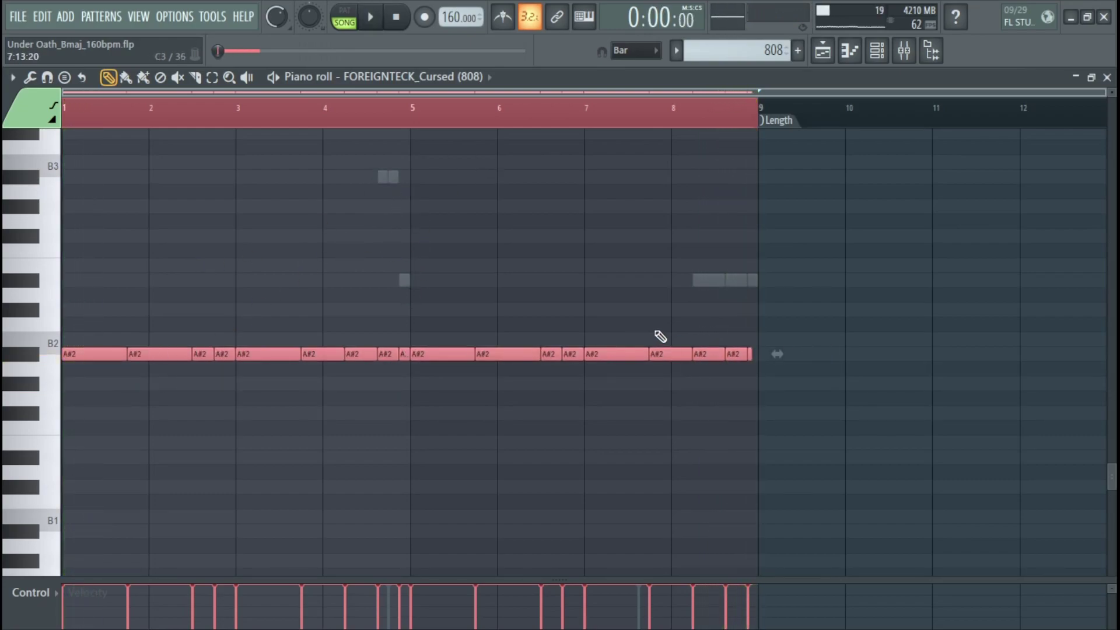
Extend the last A#2 note past the pattern's end, slice it at bar 9 and discard the excess.
key("ctrl+d")
left_click(752, 355)
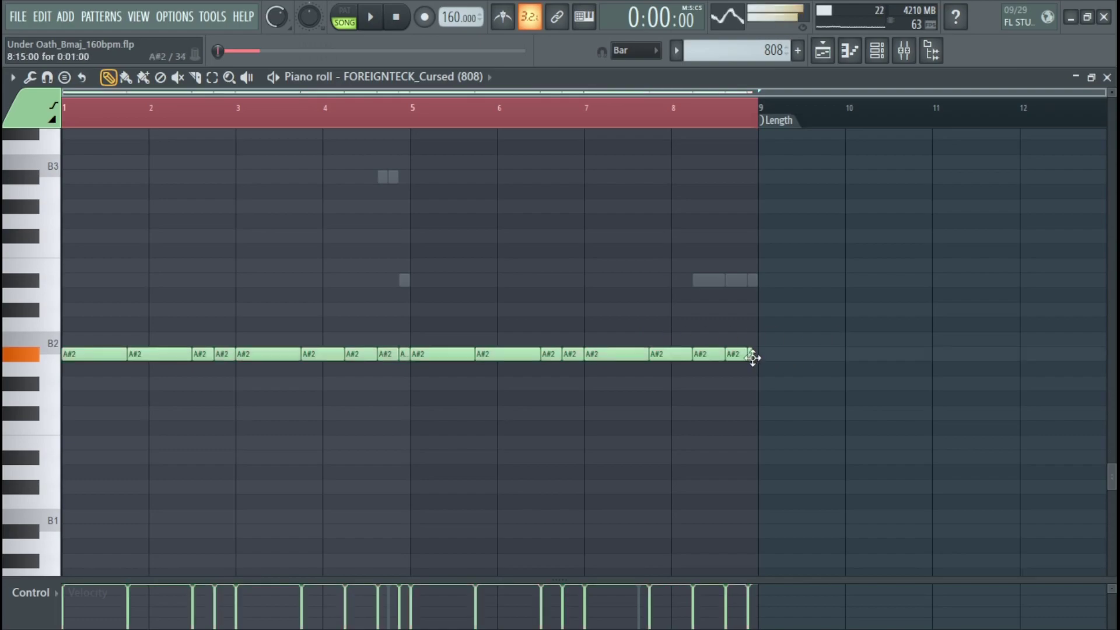
scroll(754, 355, "up", 3)
left_click_drag(756, 354, 910, 354)
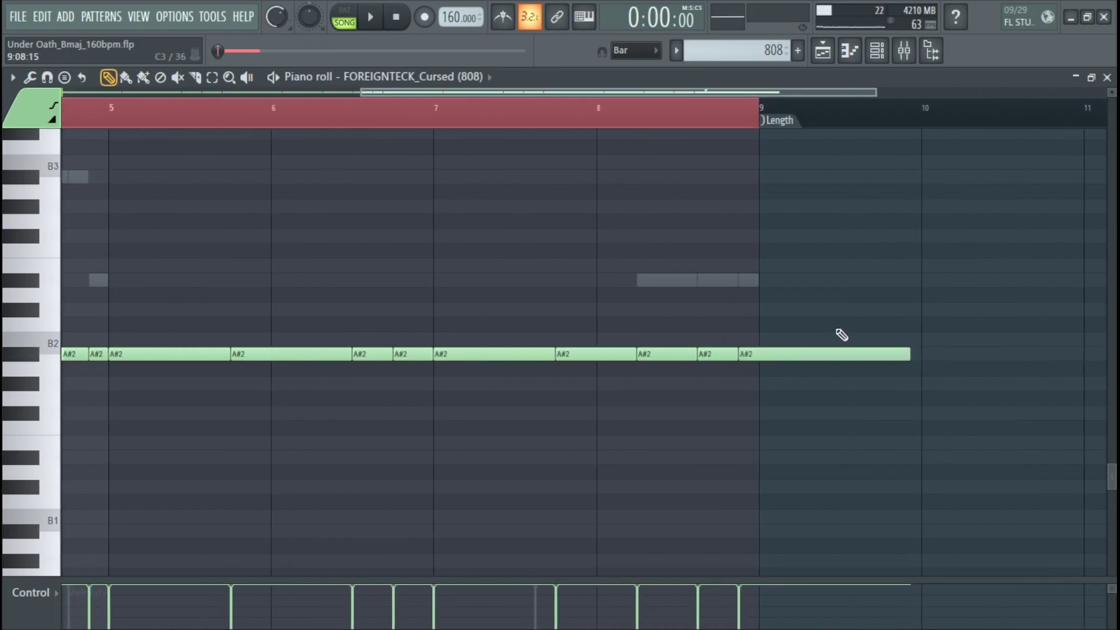
left_click_drag(758, 315, 756, 396)
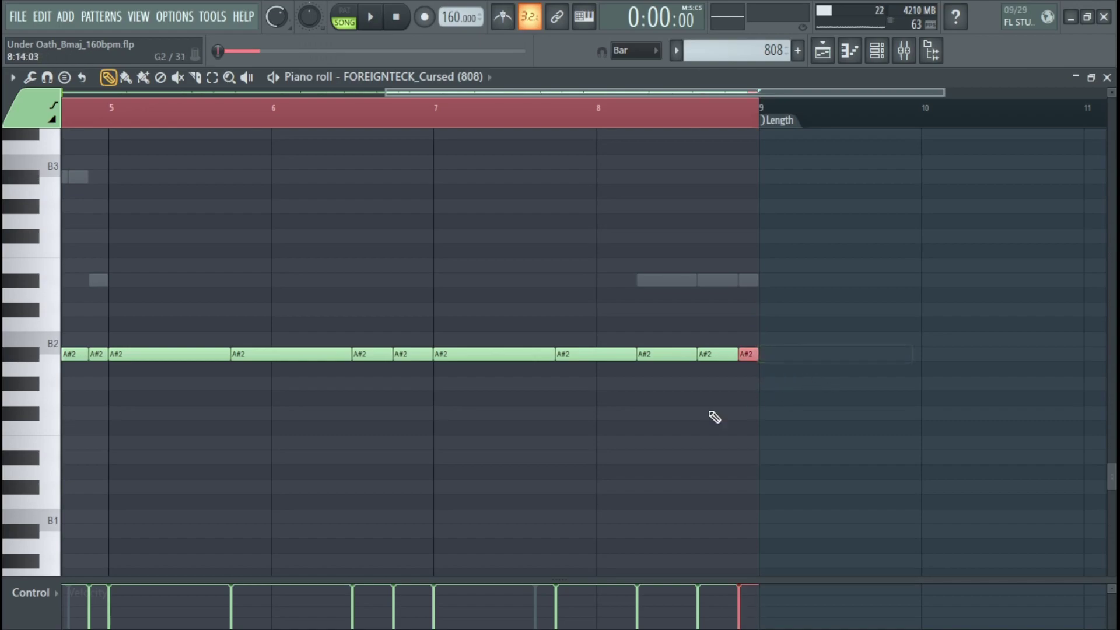
scroll(418, 445, "down", 3)
scroll(234, 427, "down", 2)
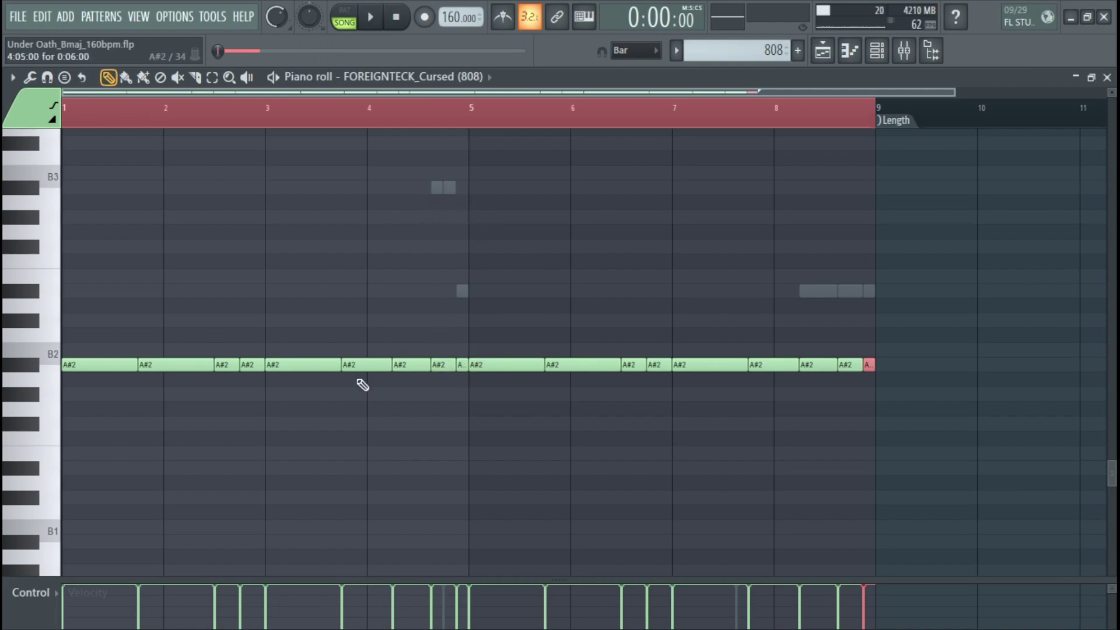
right_click(269, 402)
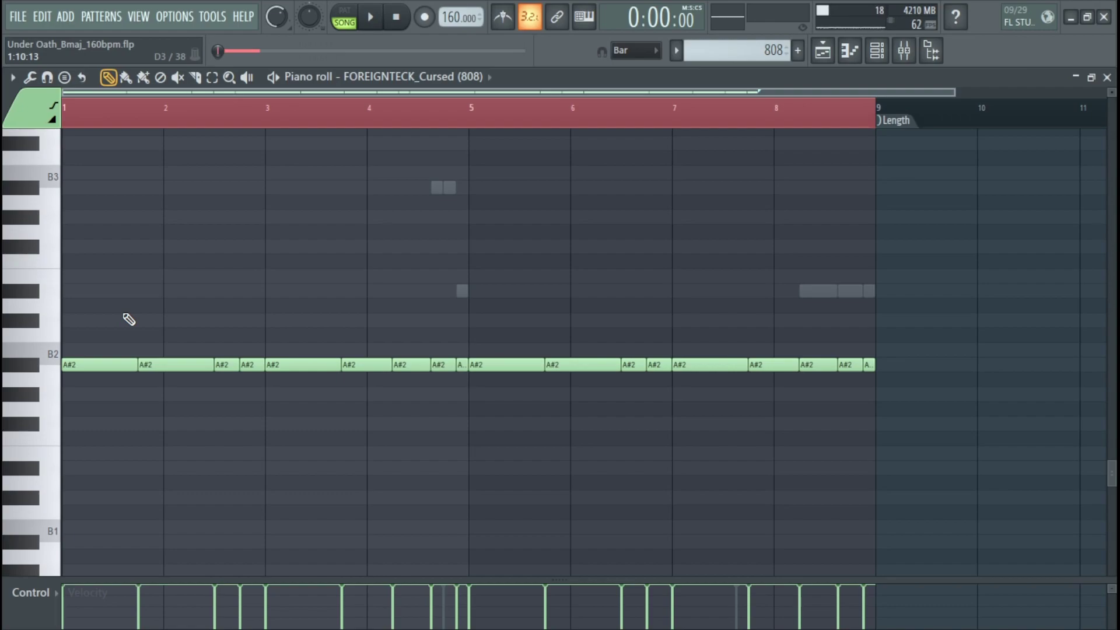
Play the song to check the A#2 808 notes by ear, nudging them up and back, and stop with the selection cleared.
key("space")
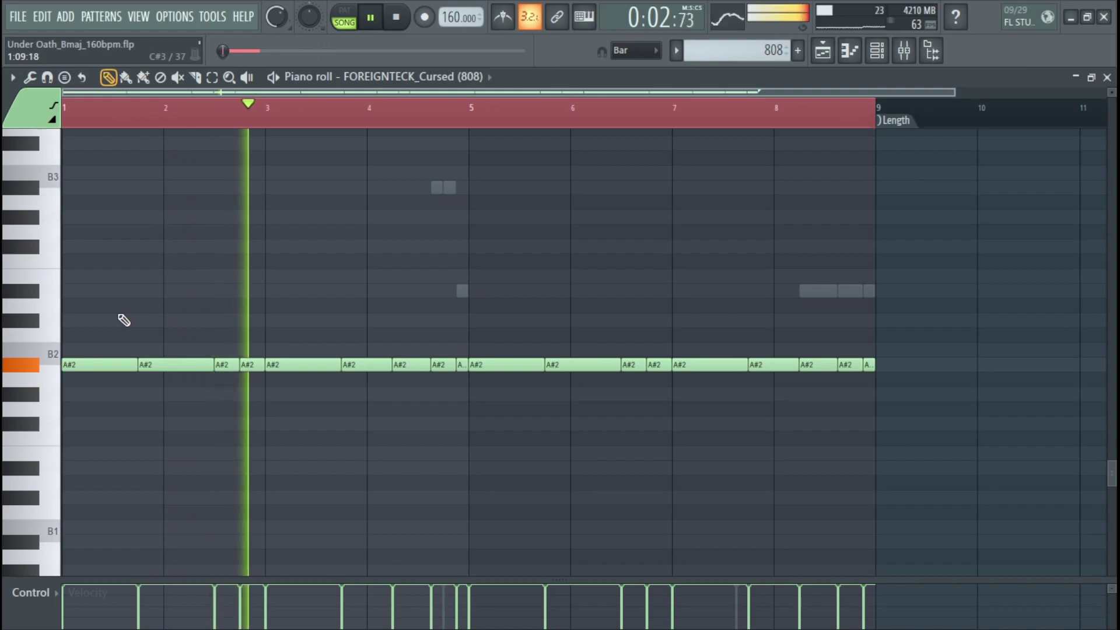
key("ctrl+a")
key("ctrl+s")
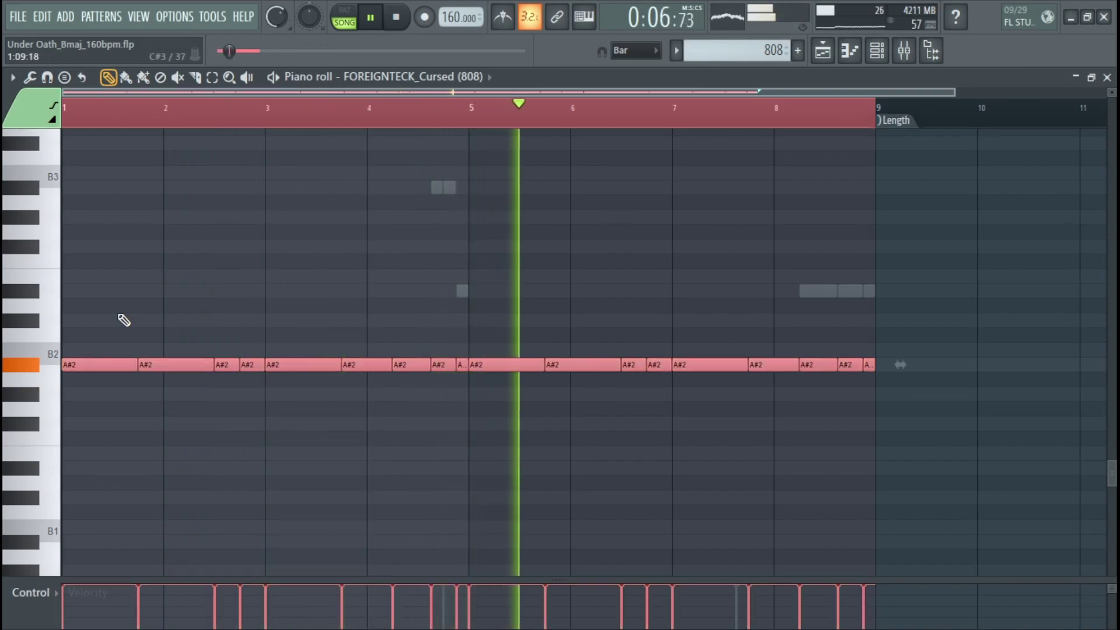
key("shift+Up")
key("shift+Down")
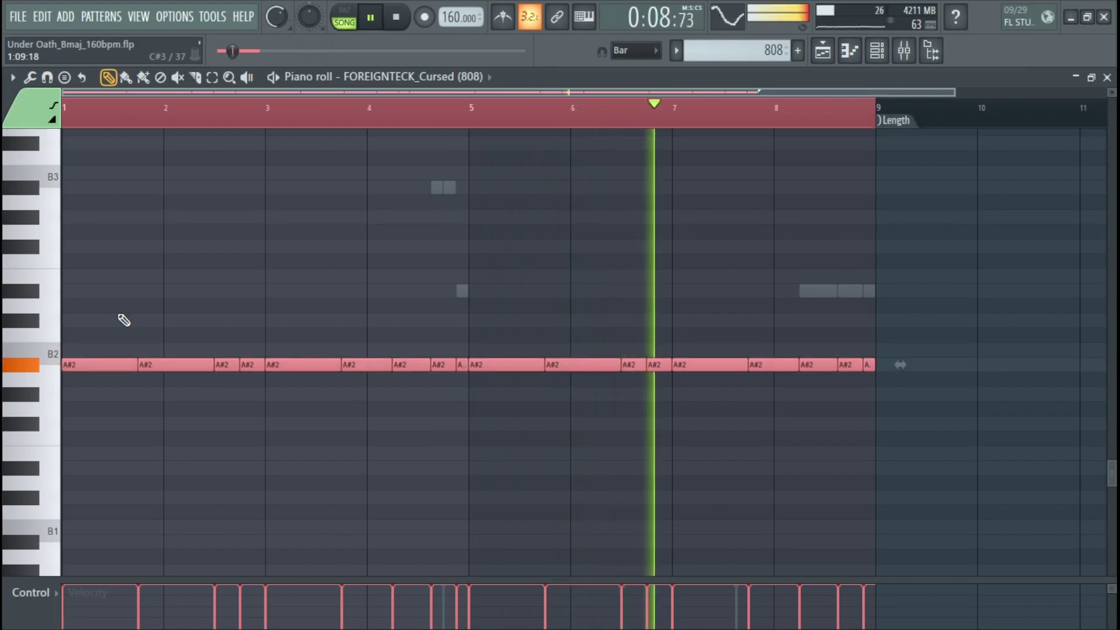
key("ctrl+d")
key("space")
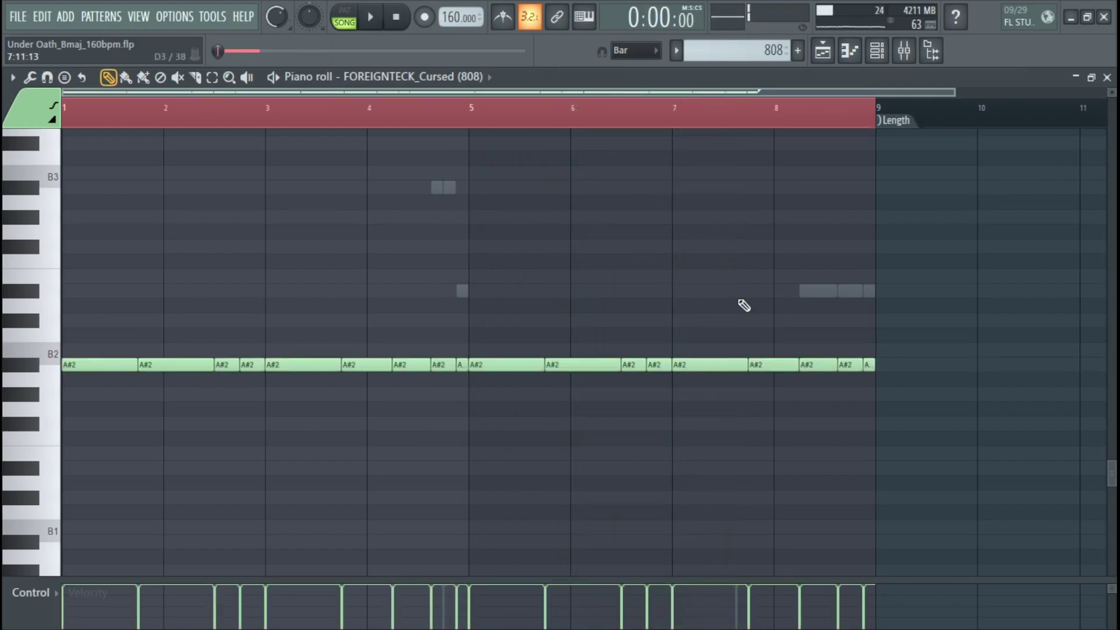
Leave the piano roll and delete the FOREIGNTECK_Cursed (808) channel, returning to the playlist.
double_click(807, 291)
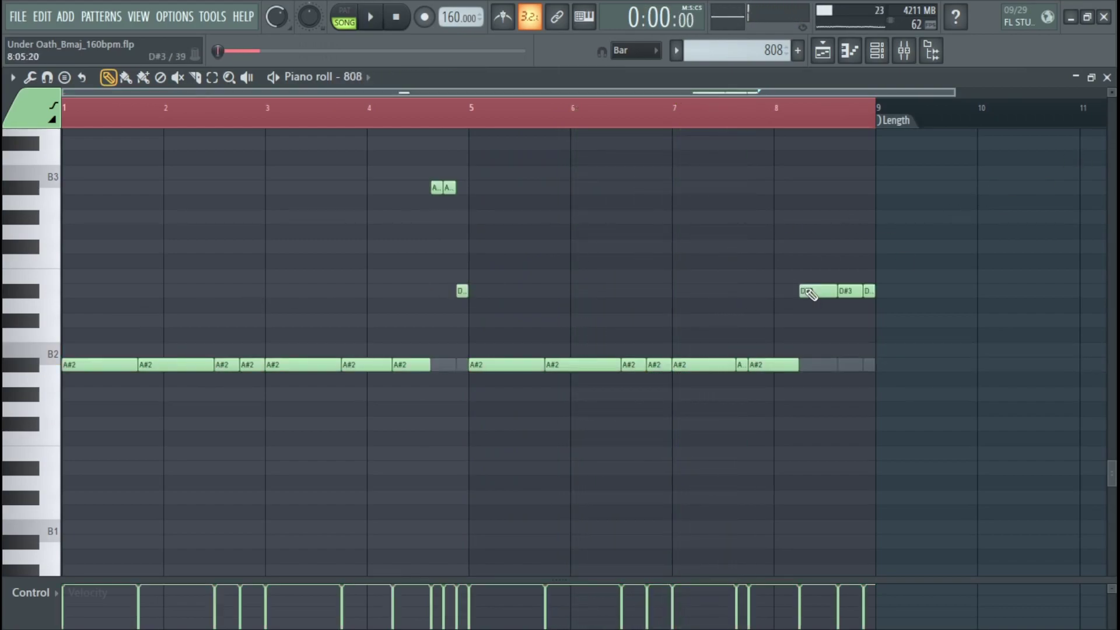
left_click(1107, 77)
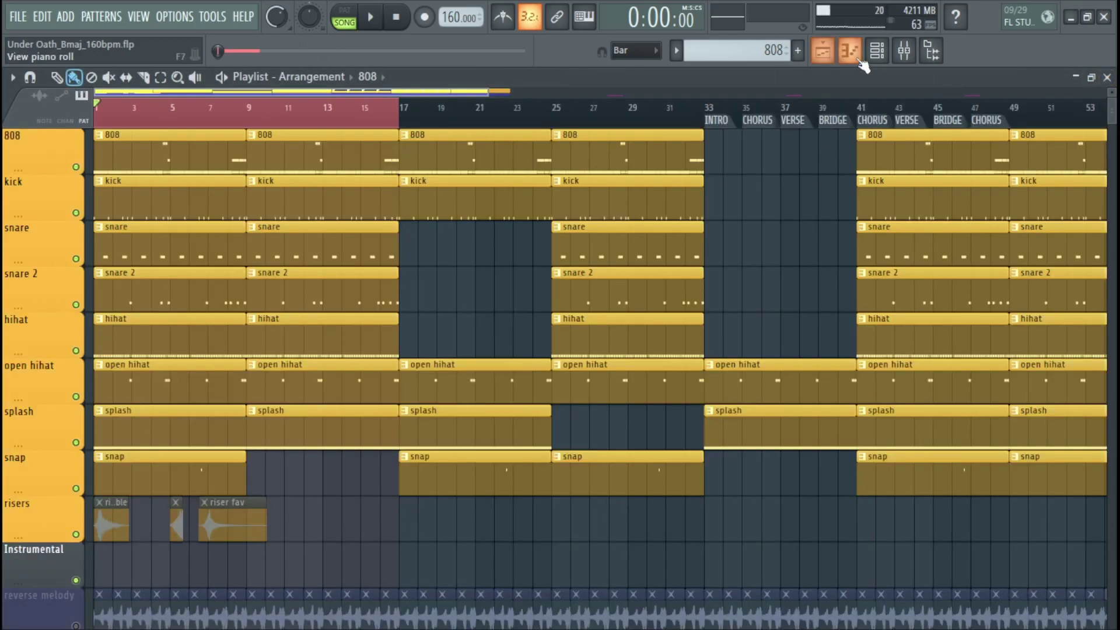
left_click(877, 50)
right_click(171, 104)
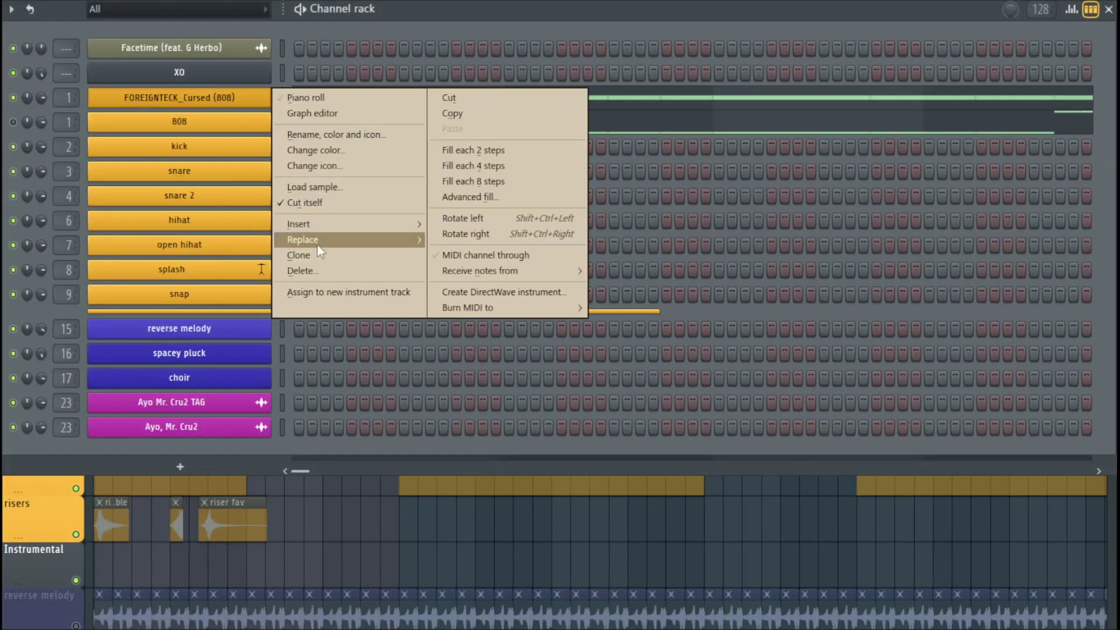
left_click(323, 268)
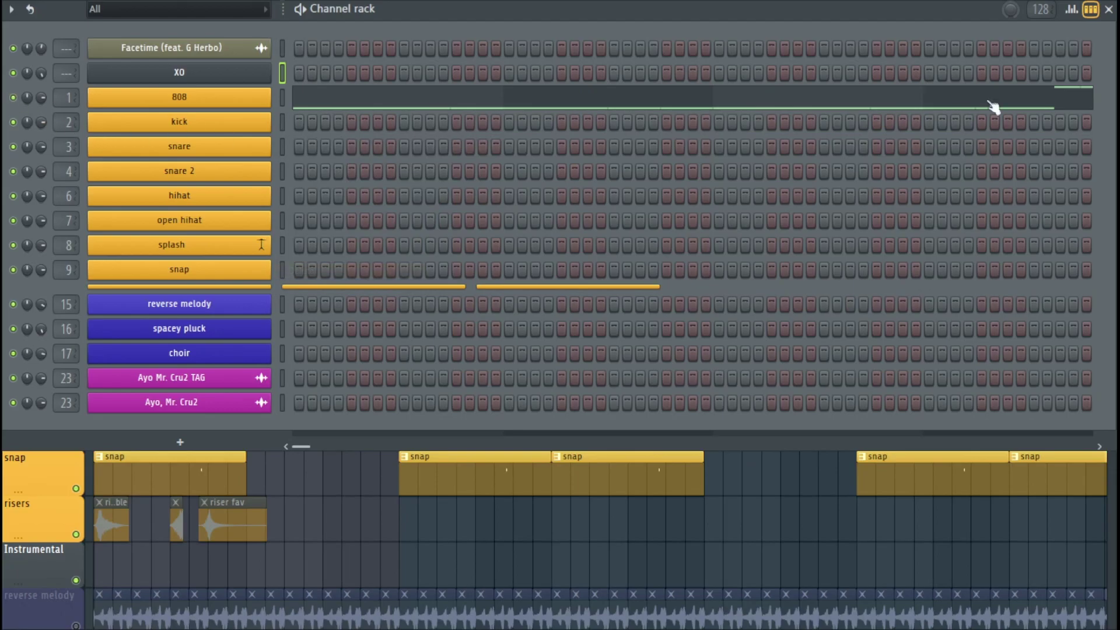
left_click(1108, 10)
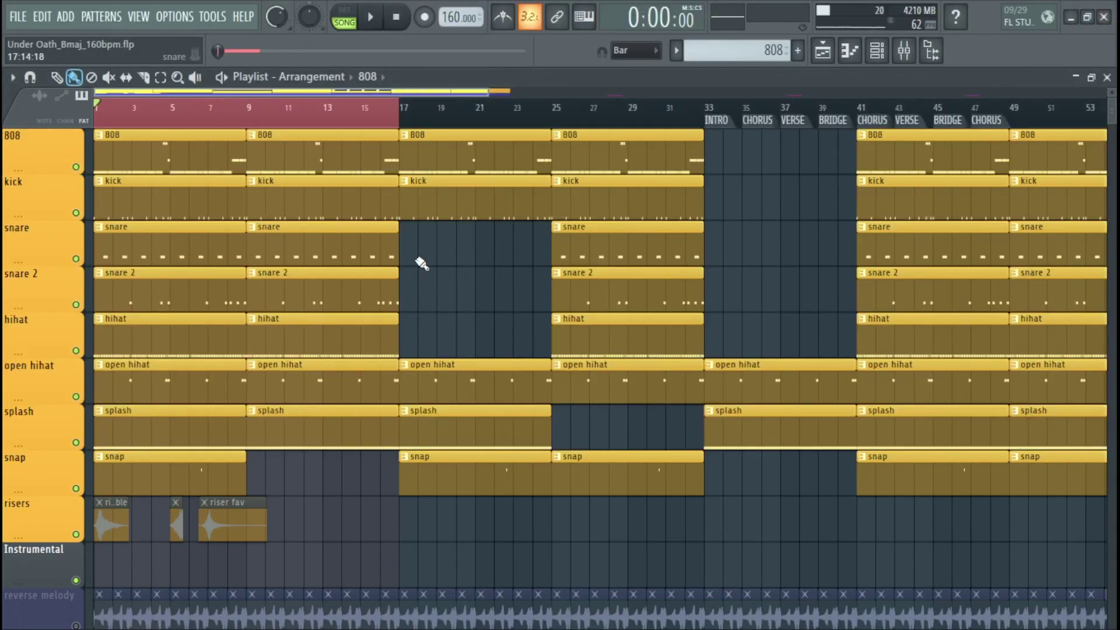
Play the song with the original 808, examine its pattern's notes through bar 9, and stop playback.
key("space")
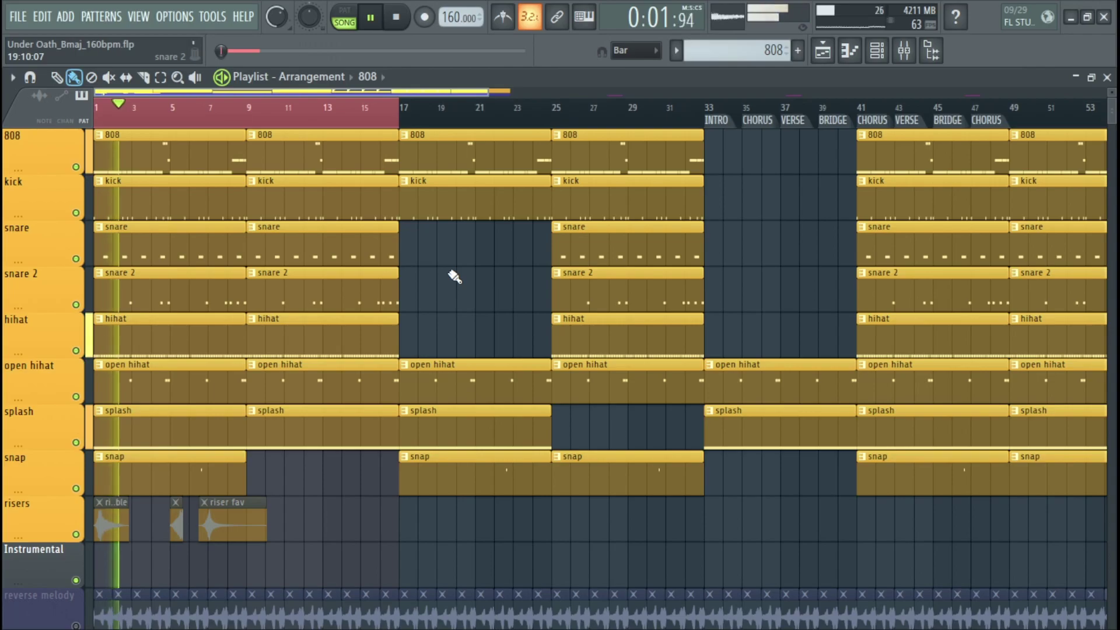
double_click(173, 156)
scroll(800, 215, "down", 5)
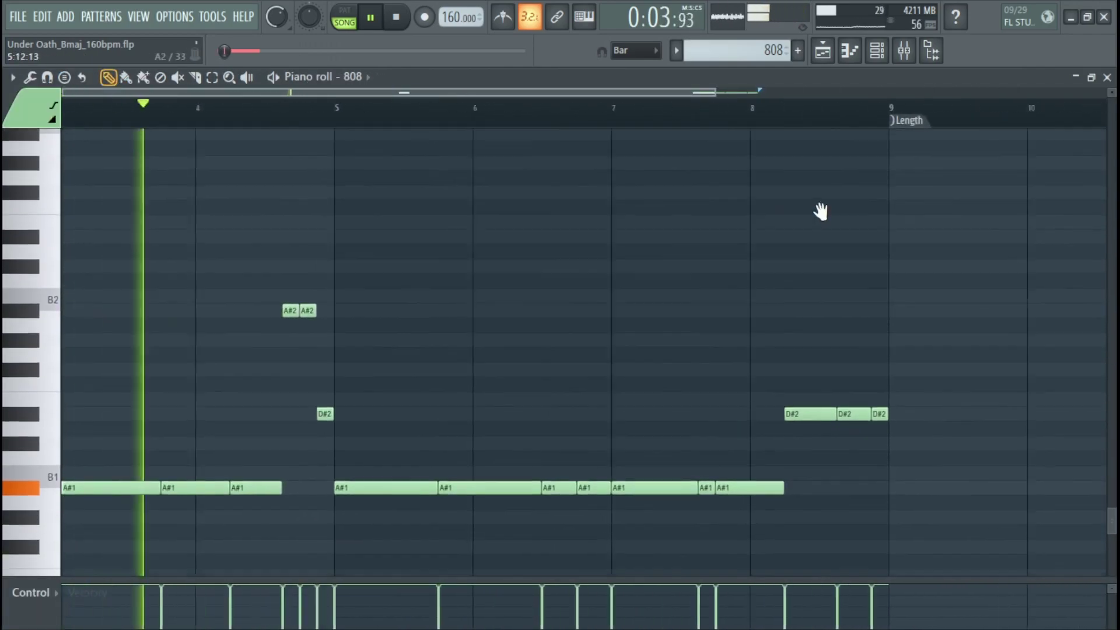
scroll(656, 263, "up", 2)
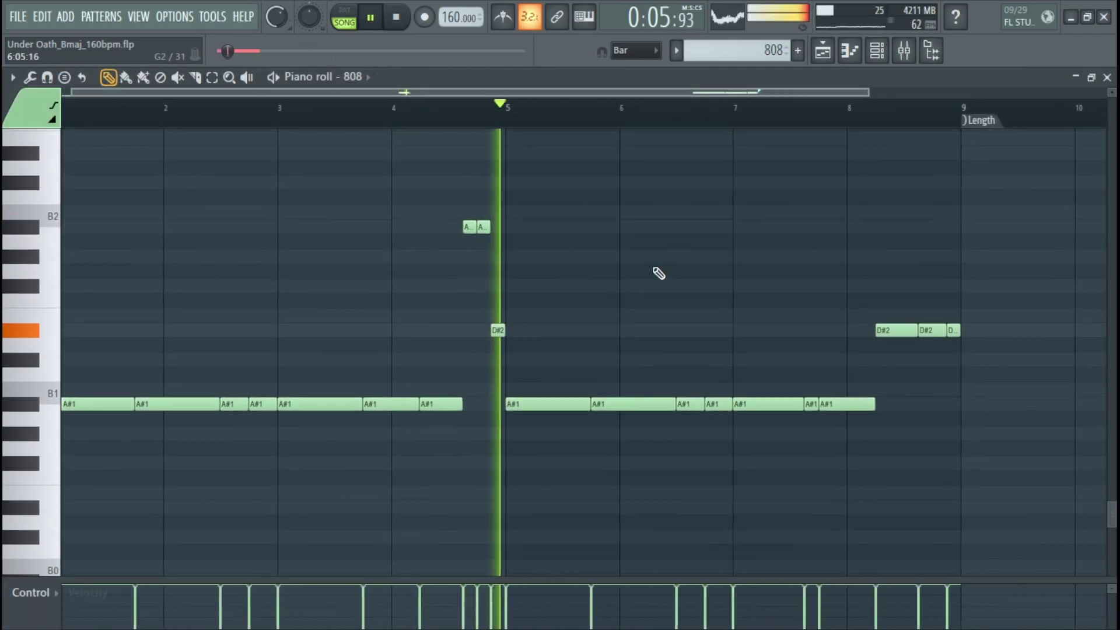
mouse_move(723, 275)
left_mouse_down()
mouse_move(528, 277)
mouse_move(525, 288)
left_mouse_up()
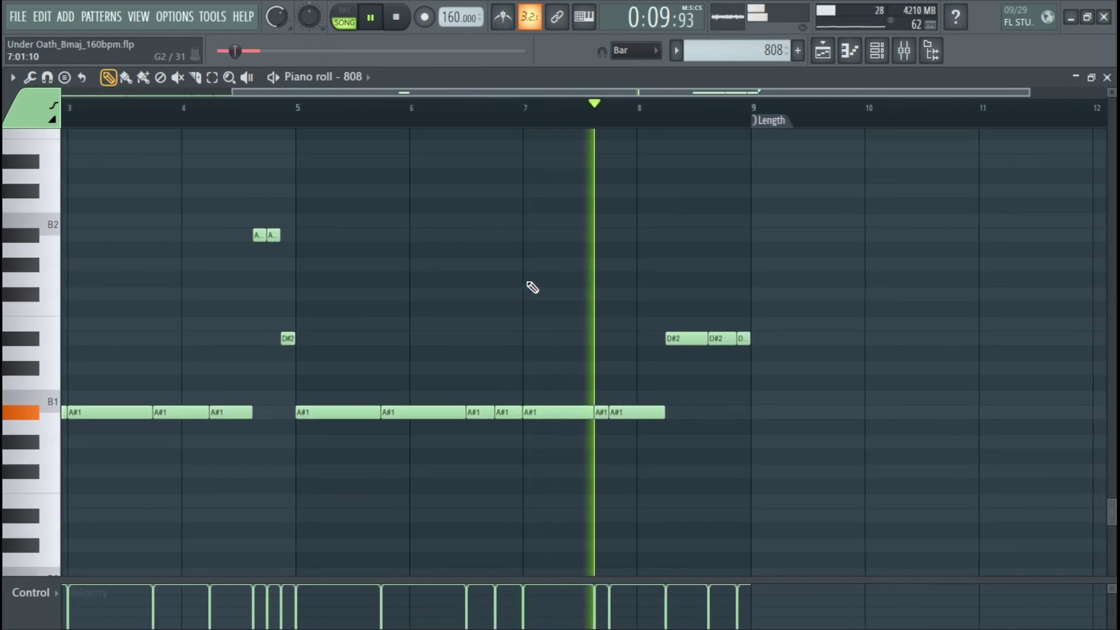
key("space")
Raise the attack time of the 808 sampler's volume envelope to 6%.
left_click(353, 76)
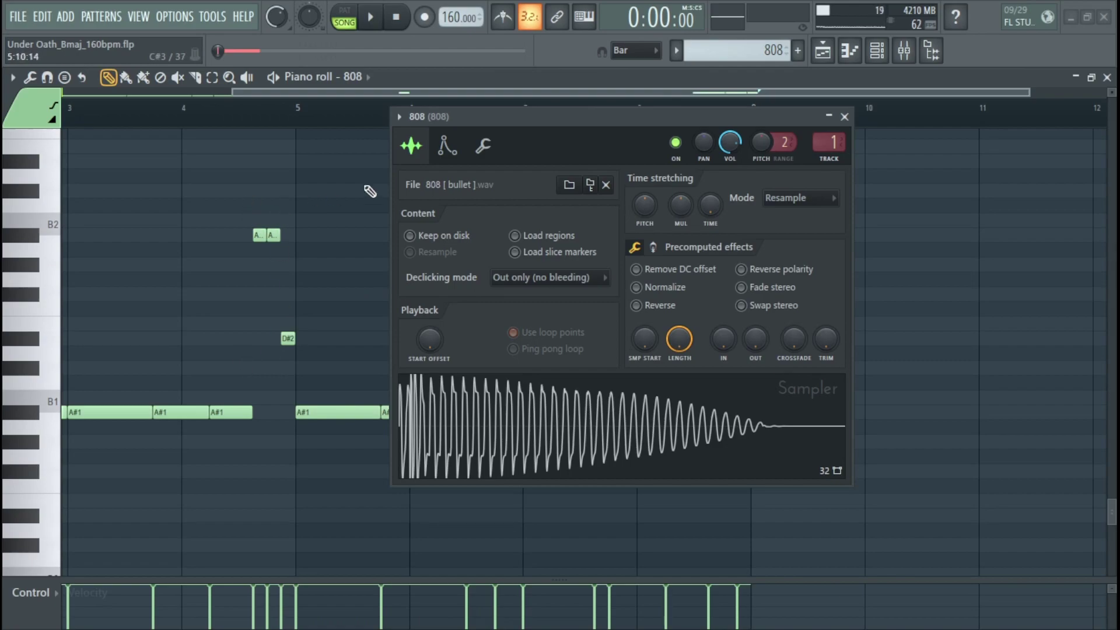
left_click_drag(623, 115, 608, 107)
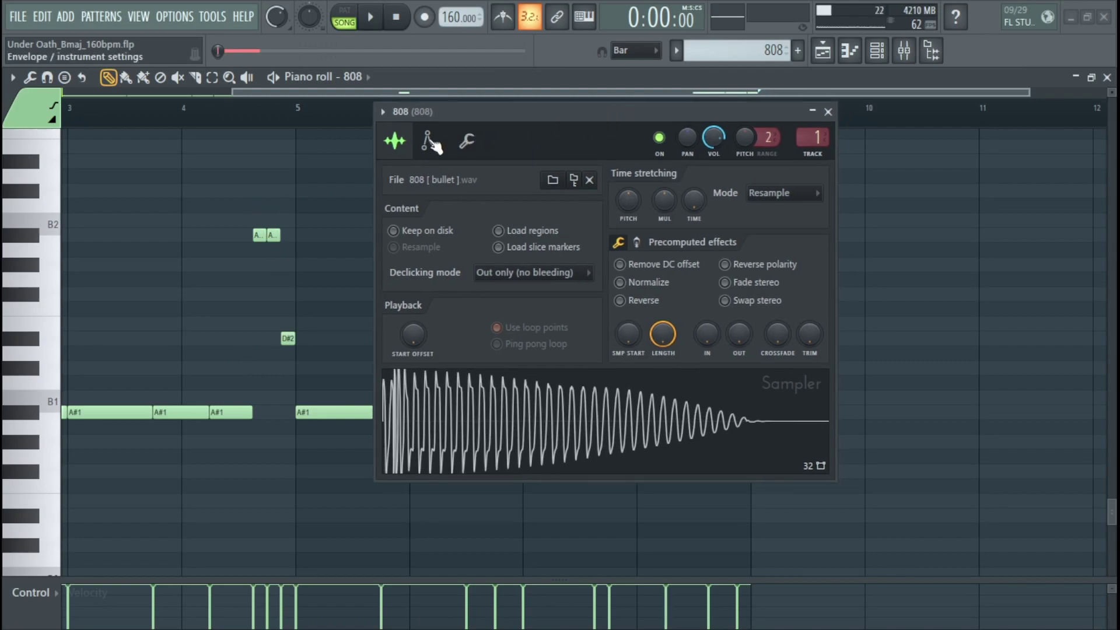
left_click(432, 143)
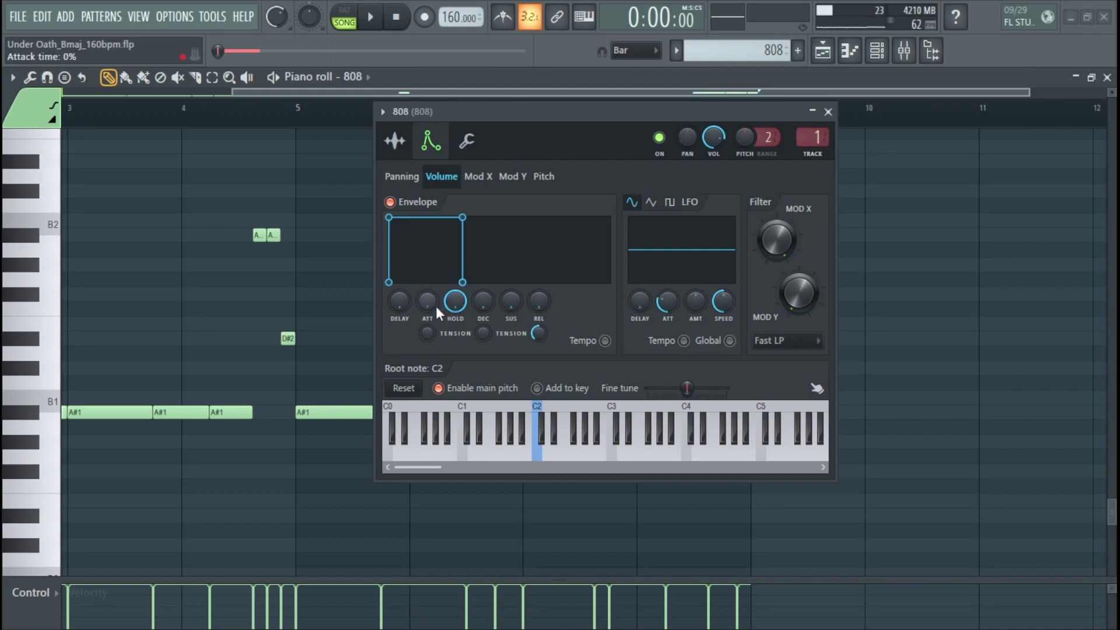
scroll(439, 299, "up", 2)
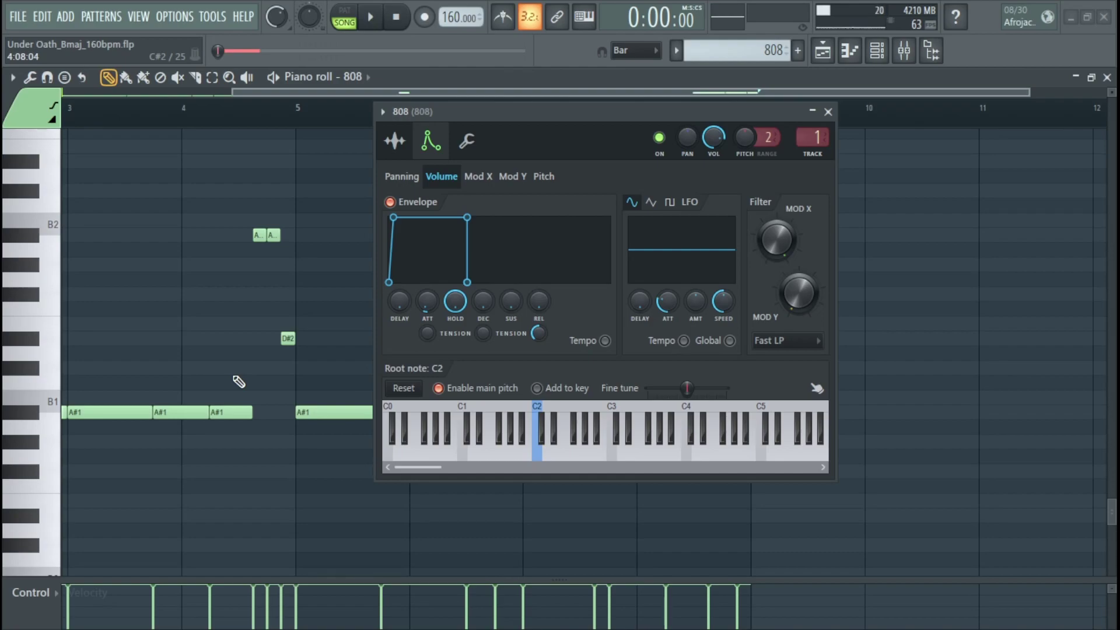
Play the song to hear the 808 with its softened attack, stop playback and move the sampler window aside.
key("space")
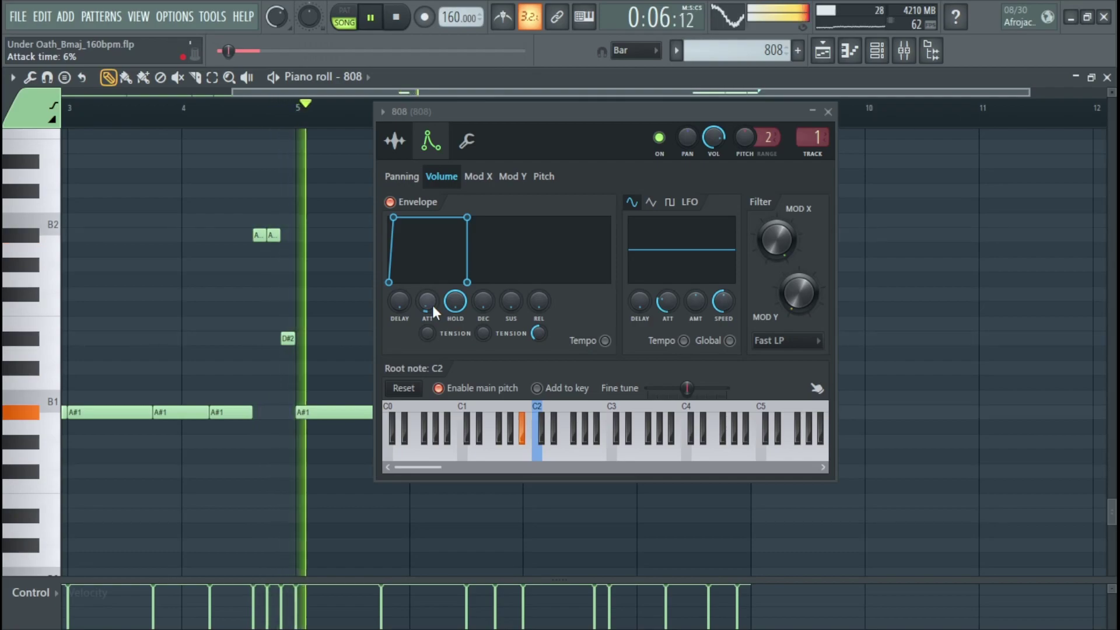
key("space")
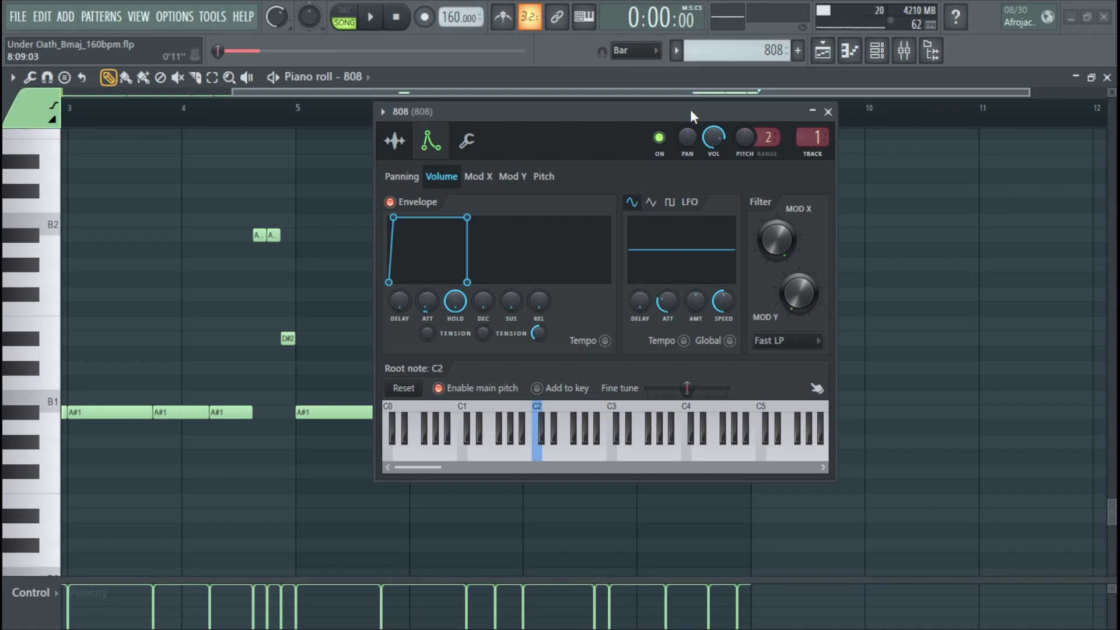
left_click_drag(691, 109, 577, 158)
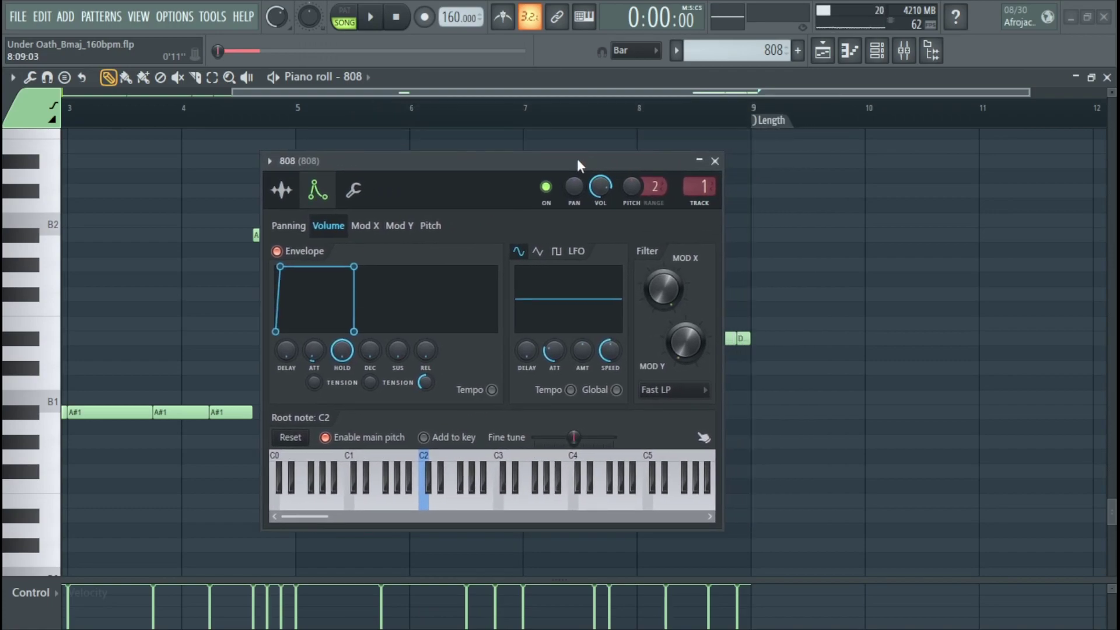